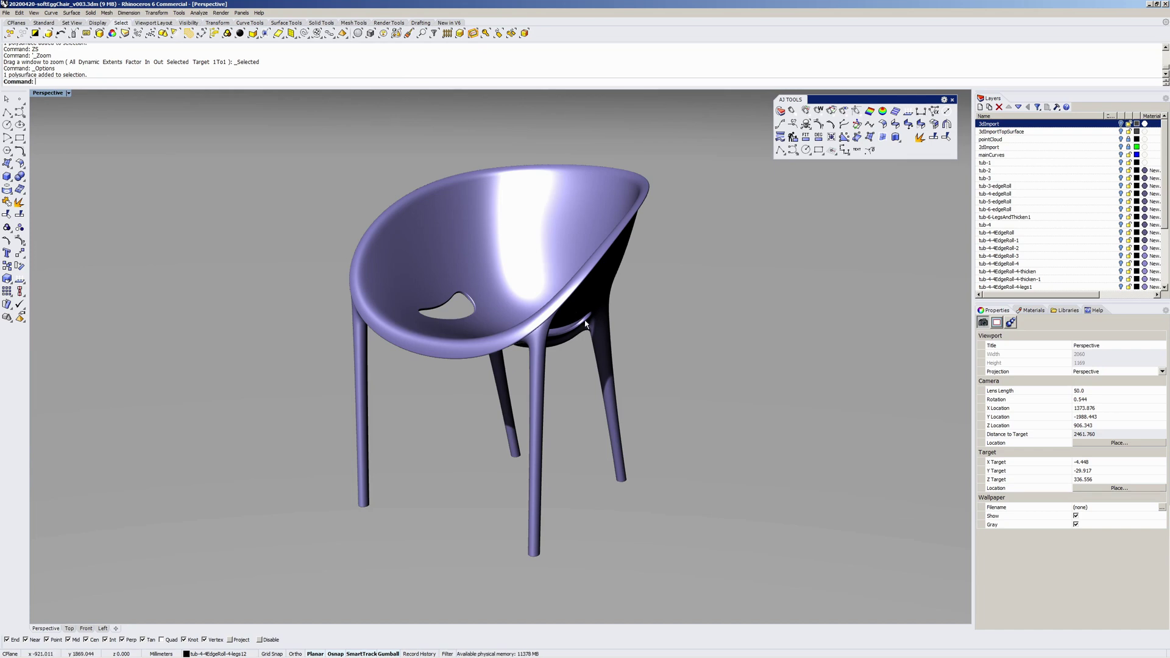
Examine the finished chair's seat, rim and legs from several angles.
right_drag(559, 332, 568, 367)
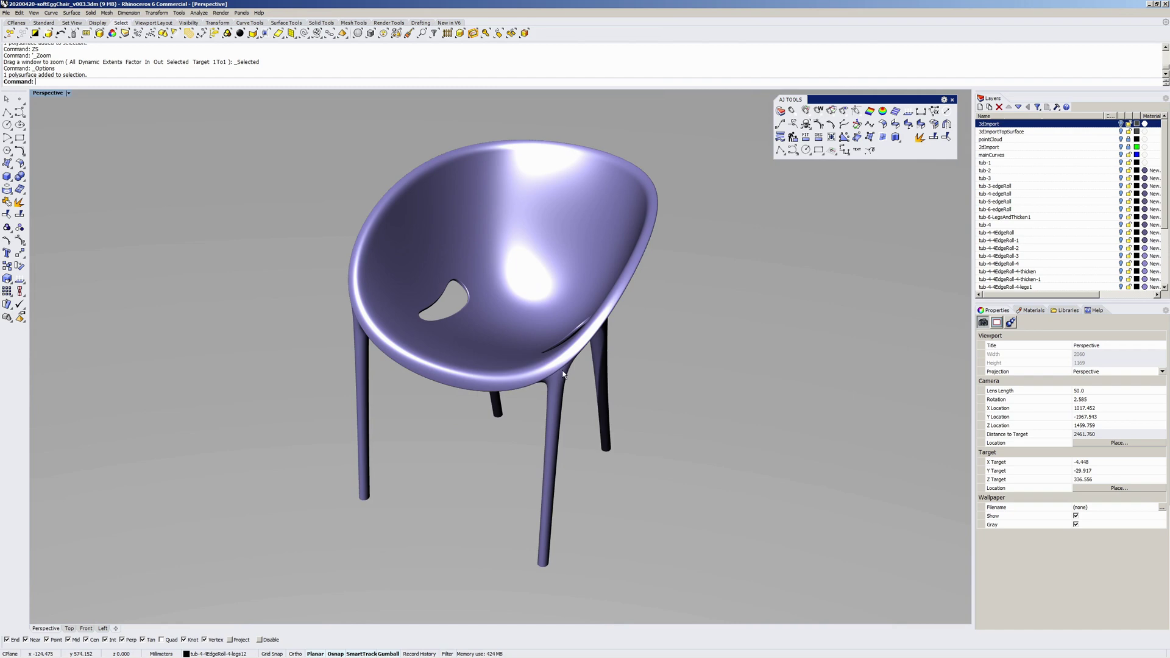
right_drag(563, 374, 522, 334)
scroll(498, 348, up, 4)
scroll(526, 348, down, 2)
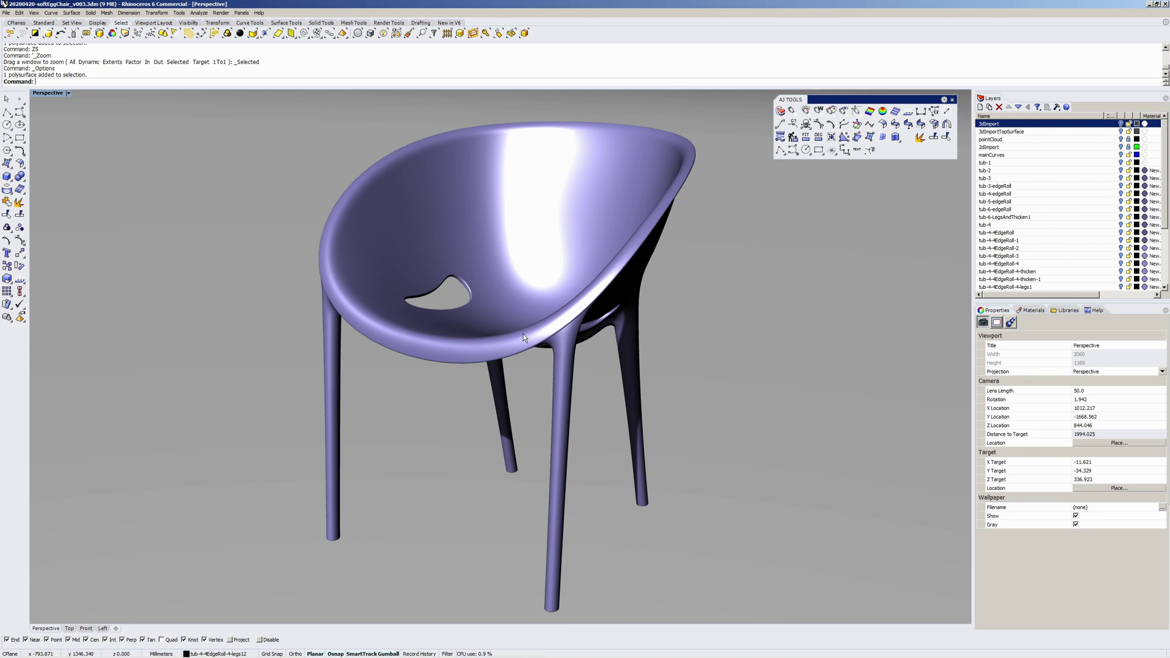
right_drag(590, 341, 593, 389)
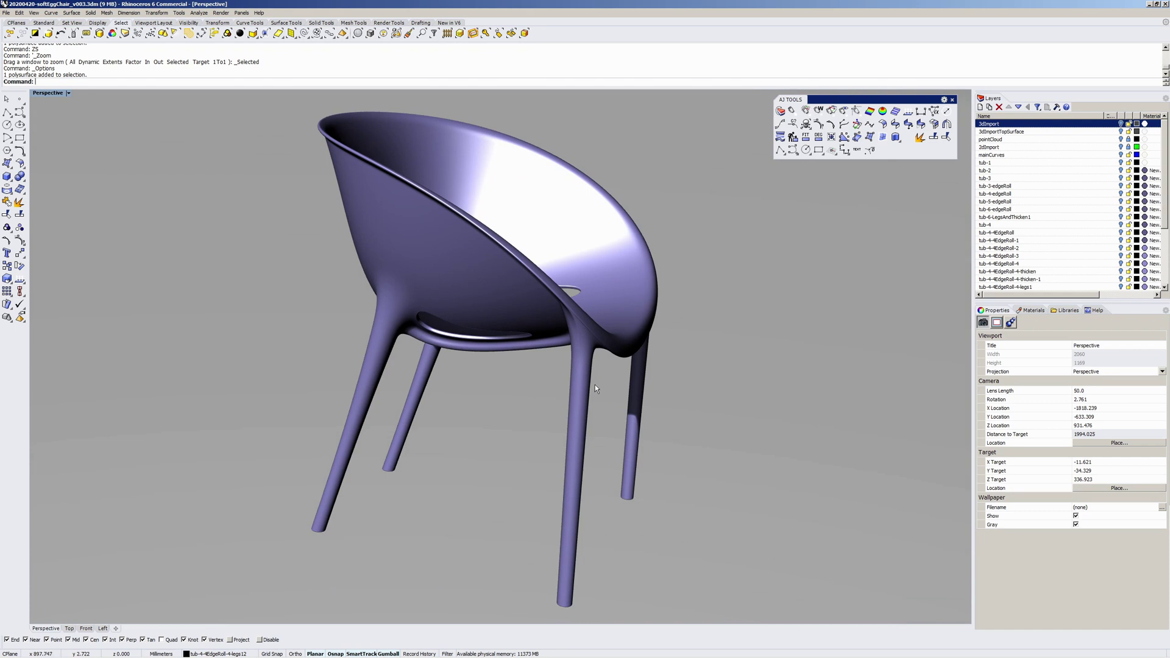
right_drag(594, 382, 588, 337)
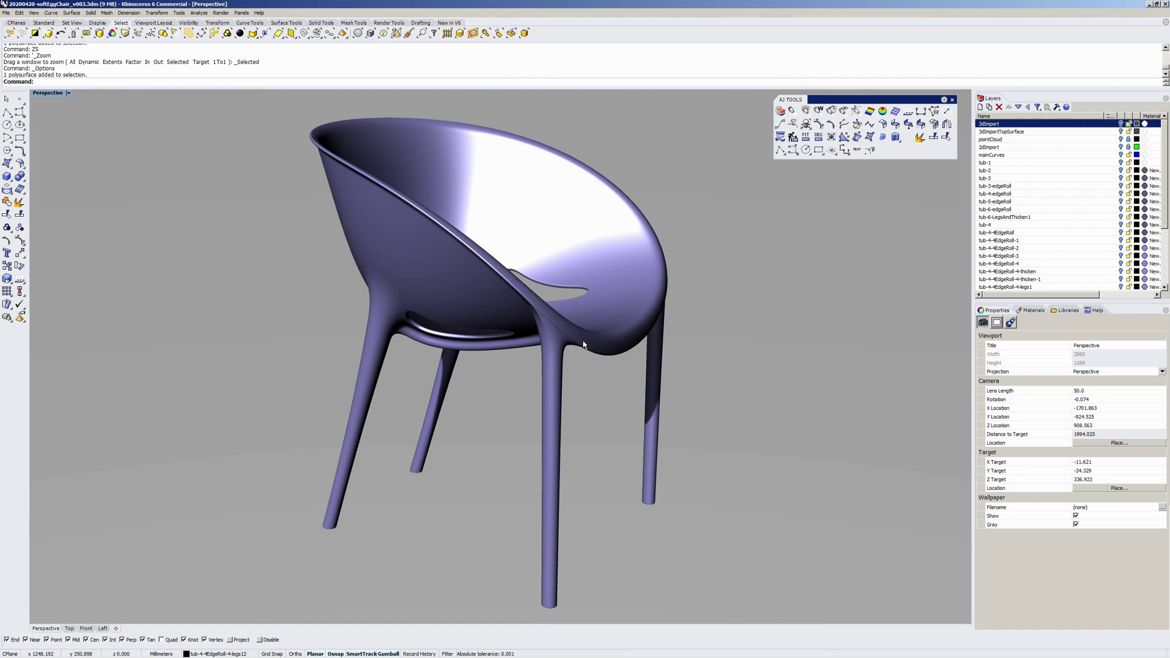
right_drag(584, 344, 538, 339)
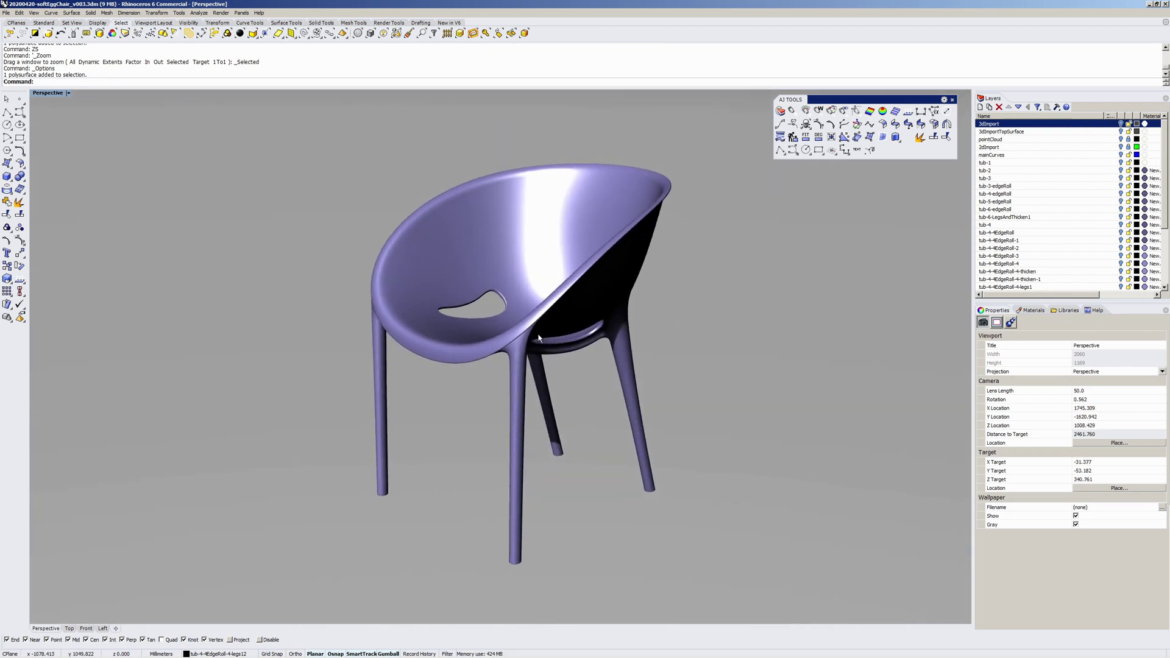
scroll(538, 338, up, 2)
scroll(538, 339, down, 2)
Examine the chair's underside close up, including the leg-to-rim blends, rolled edge and seat openings.
right_drag(527, 393, 624, 381)
scroll(550, 251, up, 2)
shift+right_drag(563, 267, 576, 294)
right_drag(629, 365, 546, 277)
scroll(552, 271, up, 12)
shift+right_drag(505, 201, 511, 238)
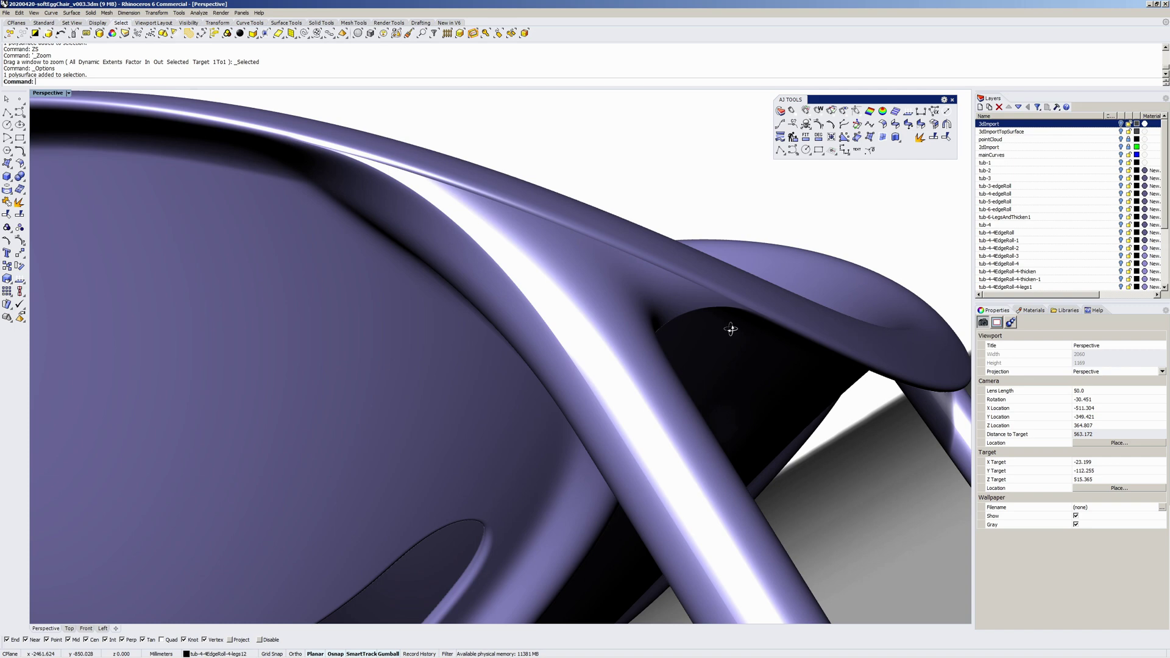
right_drag(731, 329, 699, 317)
scroll(699, 316, down, 6)
right_drag(609, 350, 563, 305)
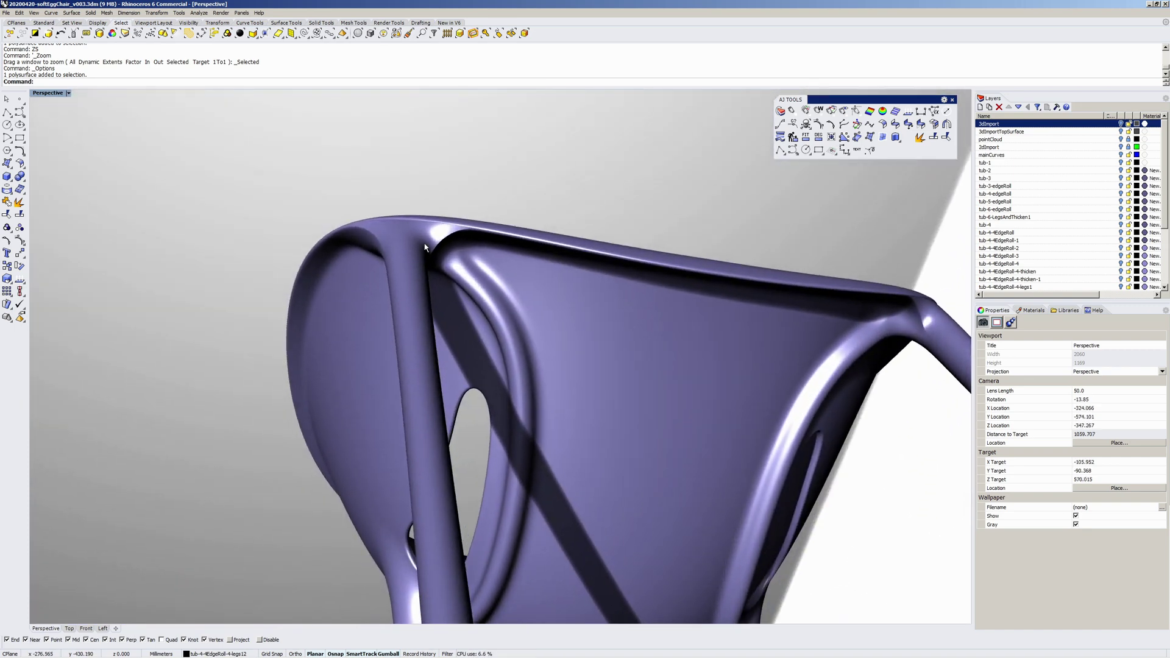
scroll(418, 268, up, 4)
scroll(427, 275, down, 2)
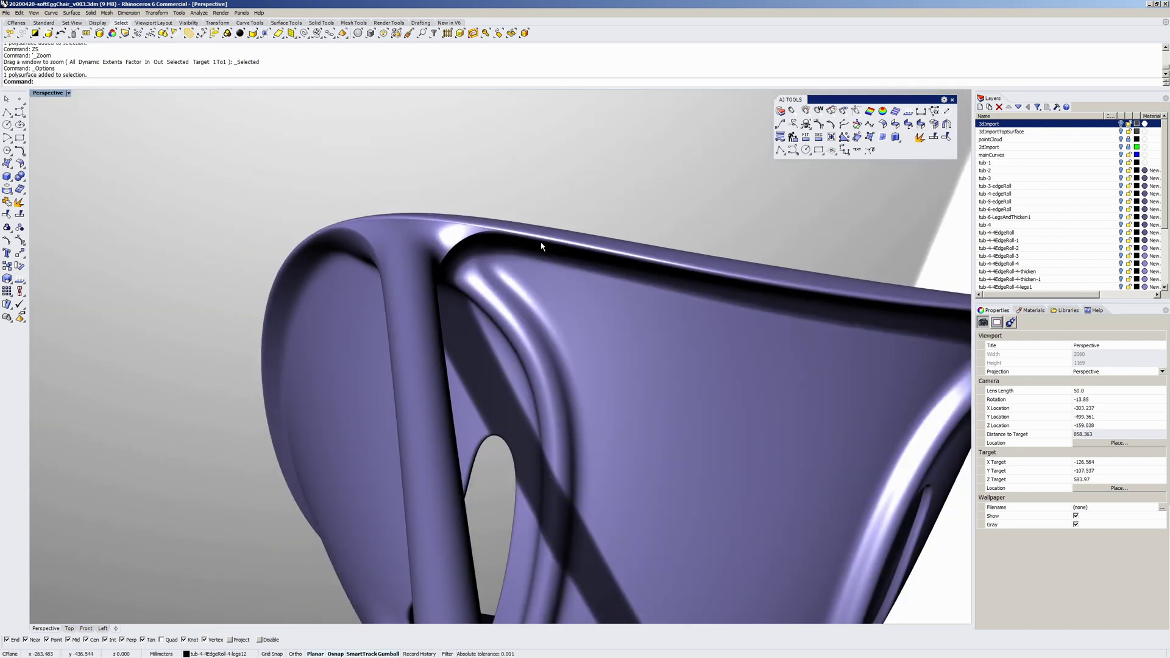
right_drag(449, 308, 749, 246)
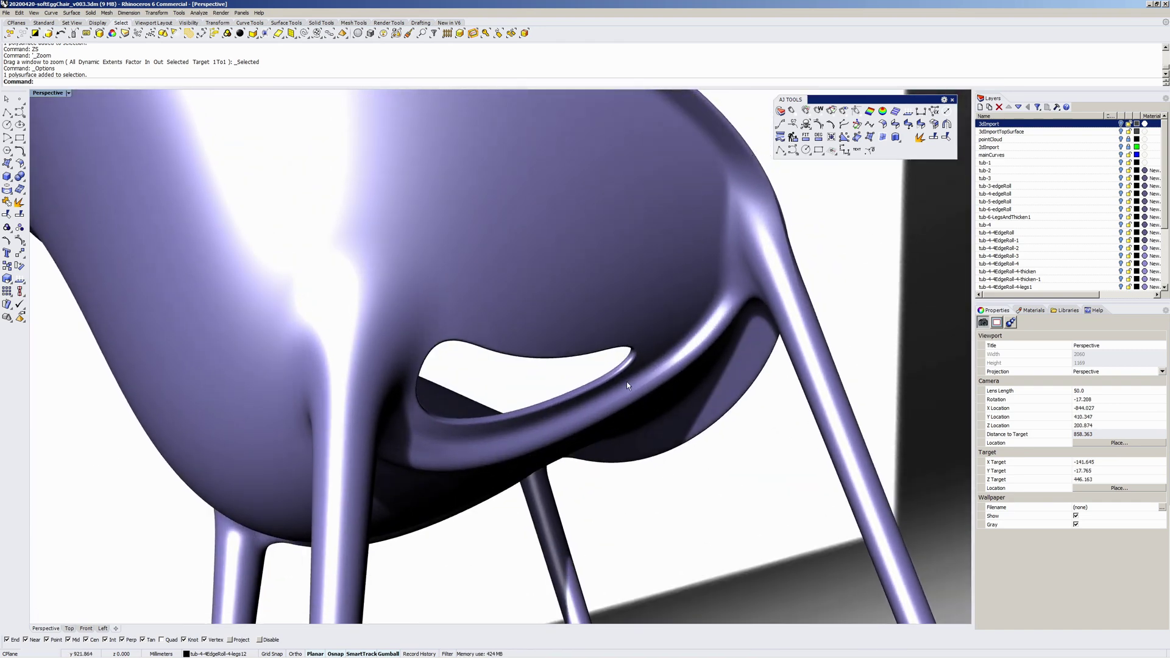
right_drag(680, 388, 542, 310)
scroll(542, 310, down, 2)
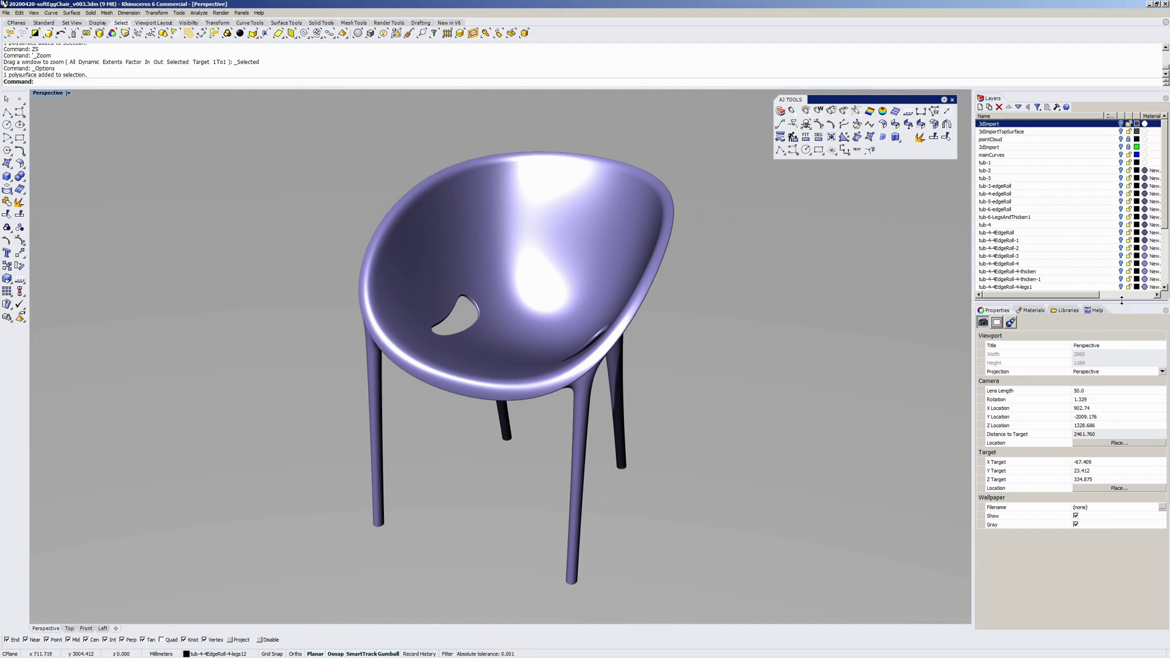
Expand the layer list, make 3dImport the current layer and hide tub-4-4EdgeRoll-4-legs12 to inspect the imported mesh chair.
drag(1116, 302, 1113, 413)
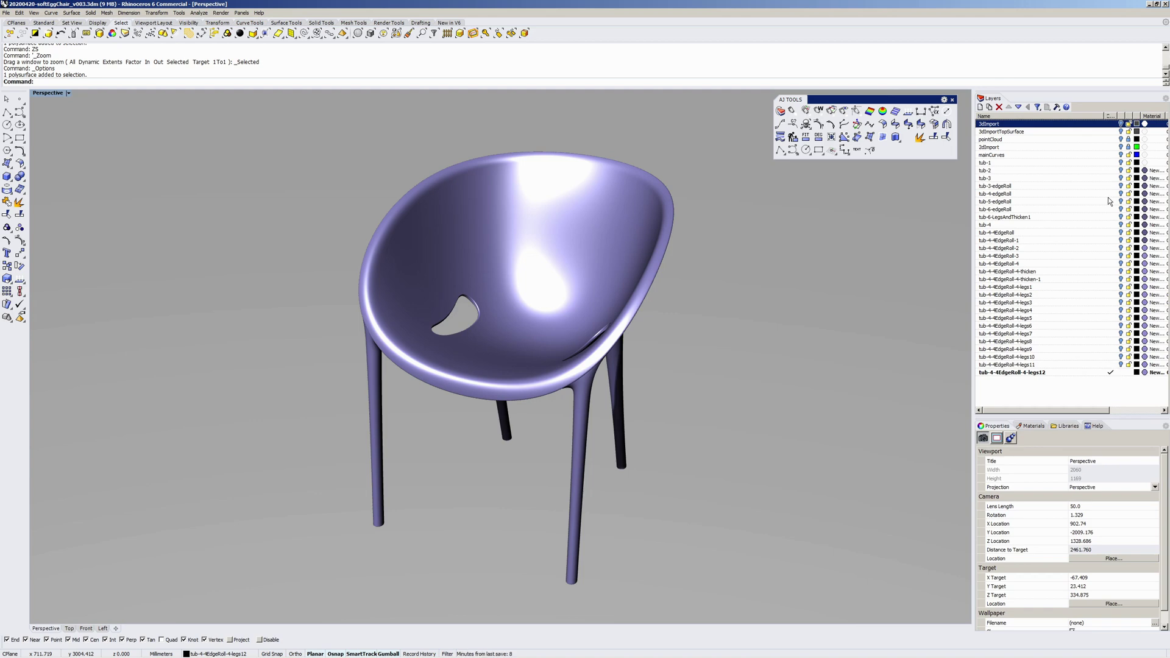
click(1114, 125)
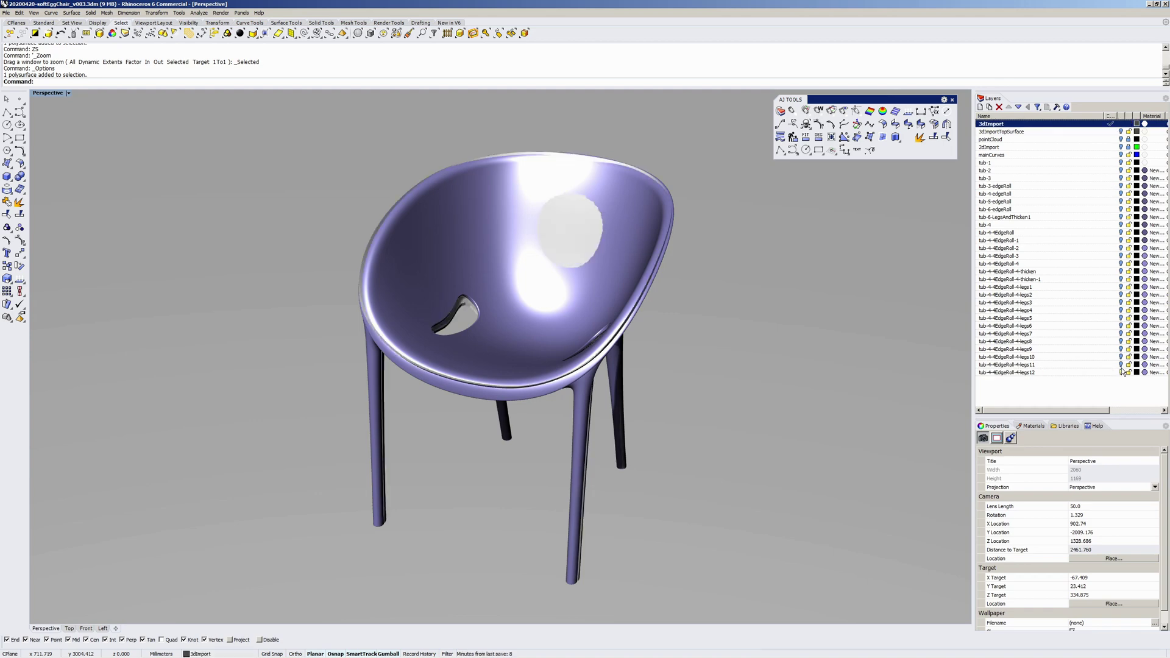
click(1121, 372)
right_drag(512, 372, 579, 335)
scroll(495, 376, up, 6)
scroll(612, 375, down, 2)
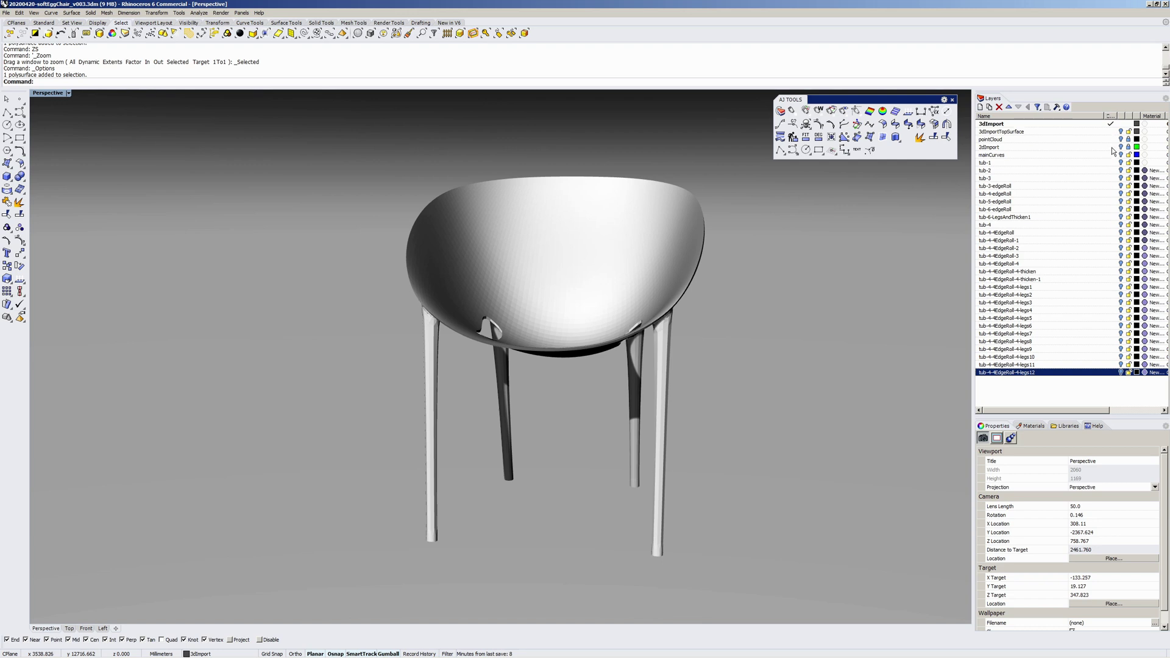
mouse_move(648, 345)
right_down()
mouse_move(672, 348)
mouse_move(660, 348)
right_up()
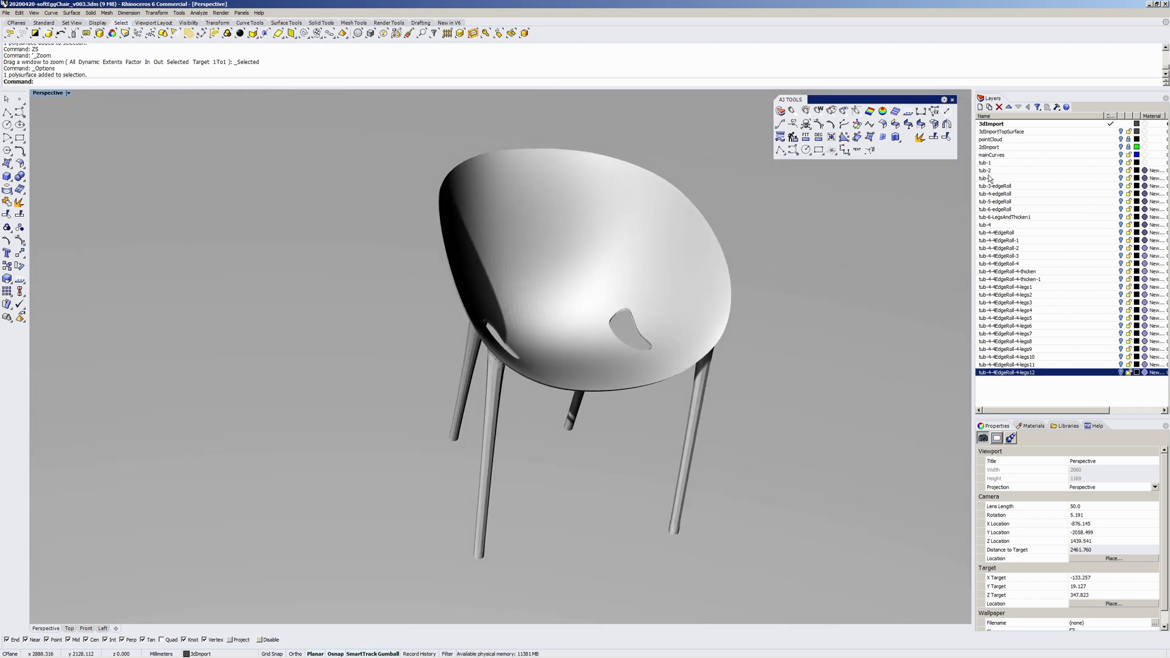
Make 2dImport the current layer and compare its drawing curves with the imported mesh.
click(1115, 147)
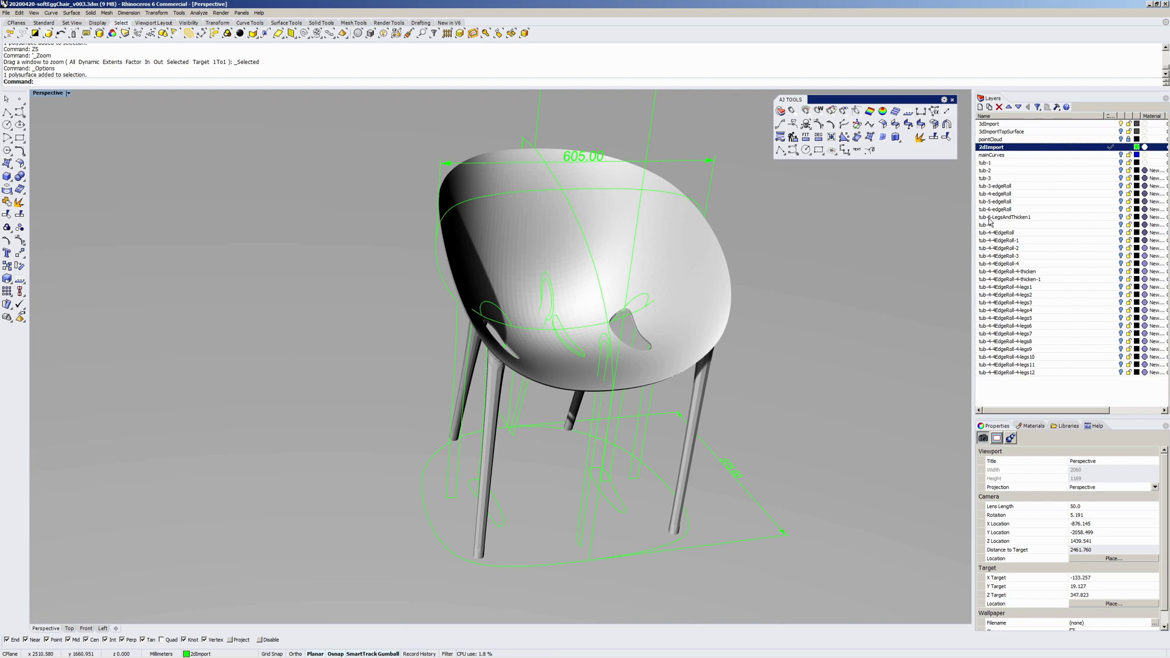
mouse_move(616, 390)
right_down()
mouse_move(627, 372)
mouse_move(721, 347)
mouse_move(565, 368)
mouse_move(547, 383)
mouse_move(579, 352)
mouse_move(619, 370)
mouse_move(605, 306)
mouse_move(609, 366)
mouse_move(601, 319)
mouse_move(590, 338)
right_up()
shift+right_drag(730, 335, 802, 290)
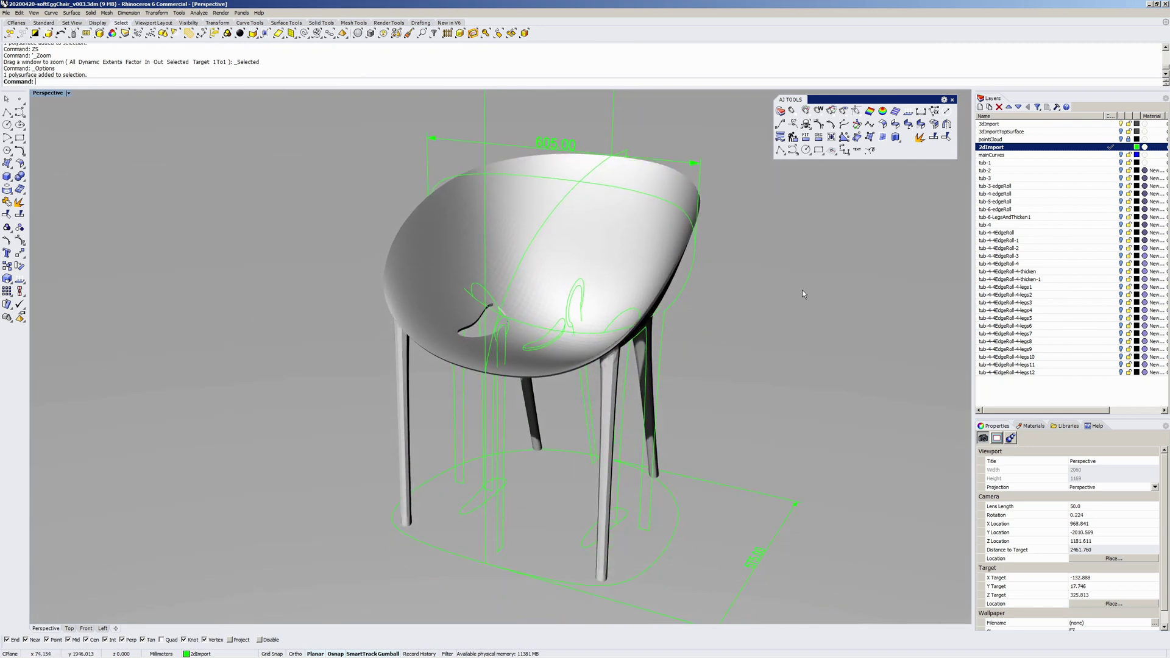
Make mainCurves the current layer and hide 2dImport, keeping the 3dImport mesh displayed behind the curves.
click(1111, 156)
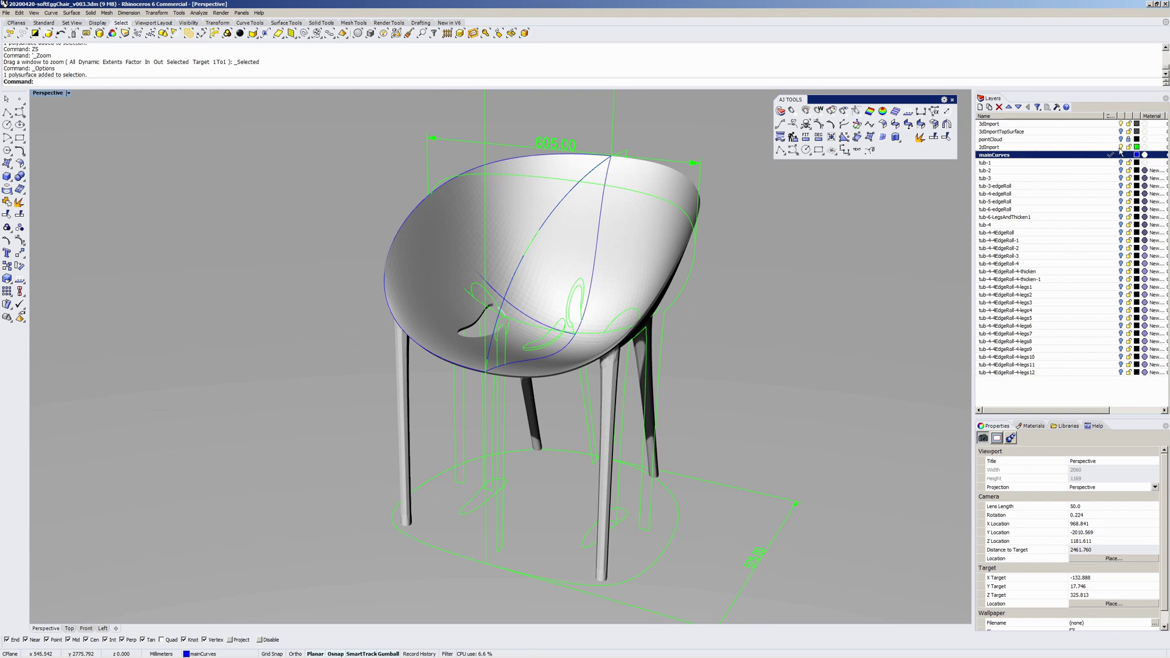
click(1120, 147)
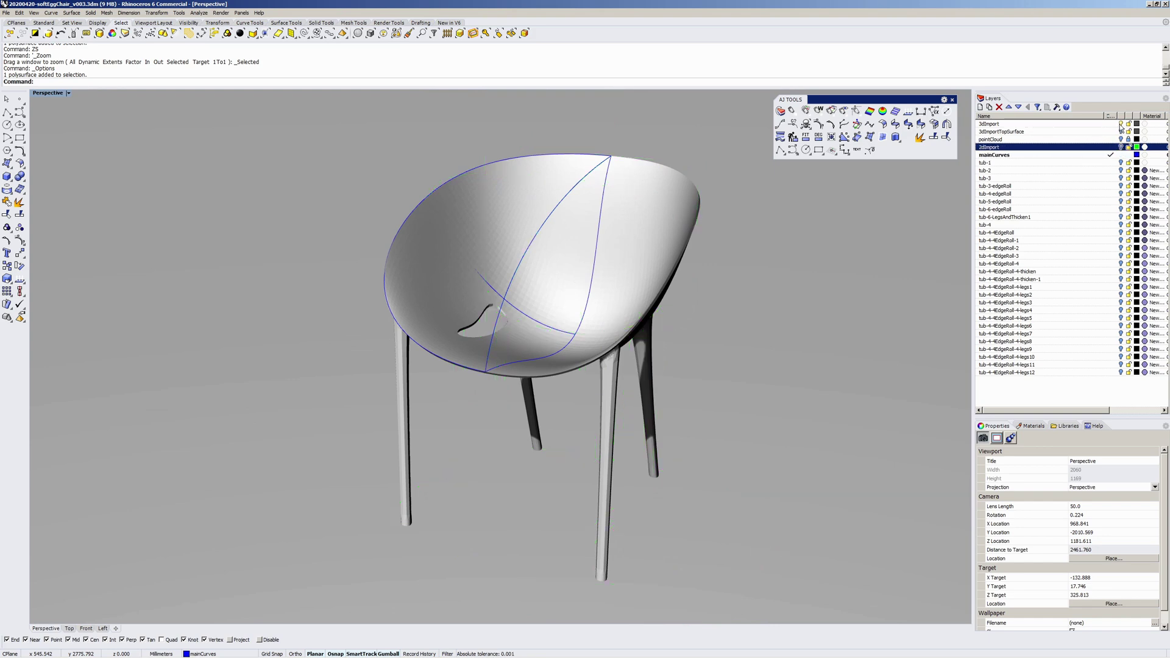
click(1120, 124)
click(1120, 124)
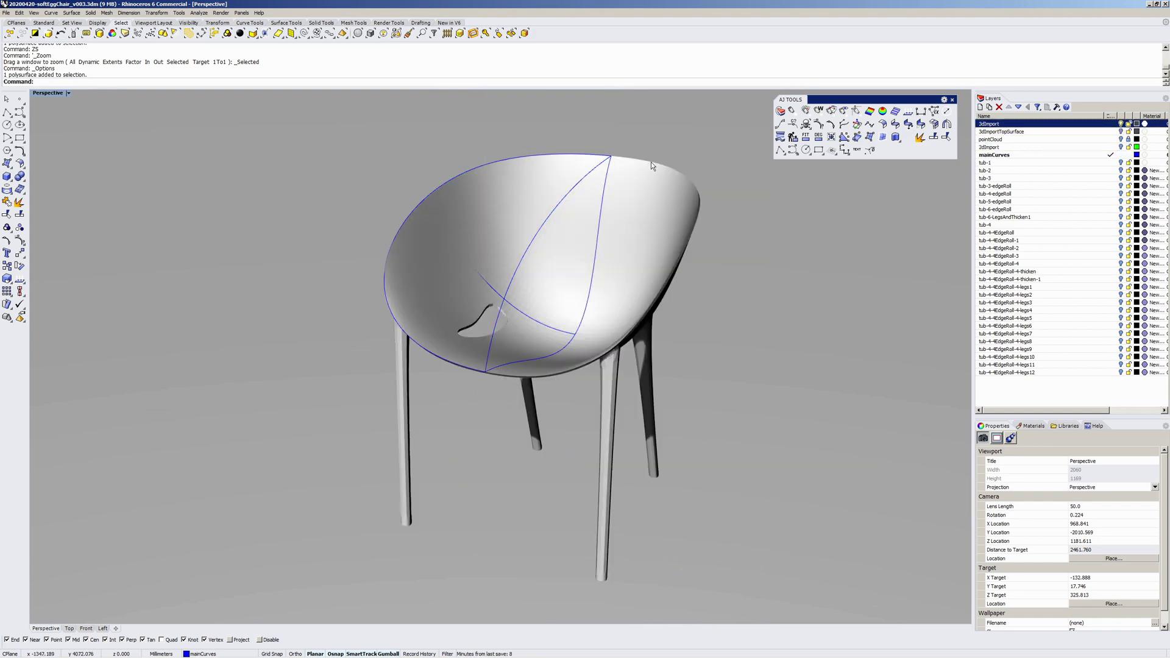
right_drag(378, 382, 517, 371)
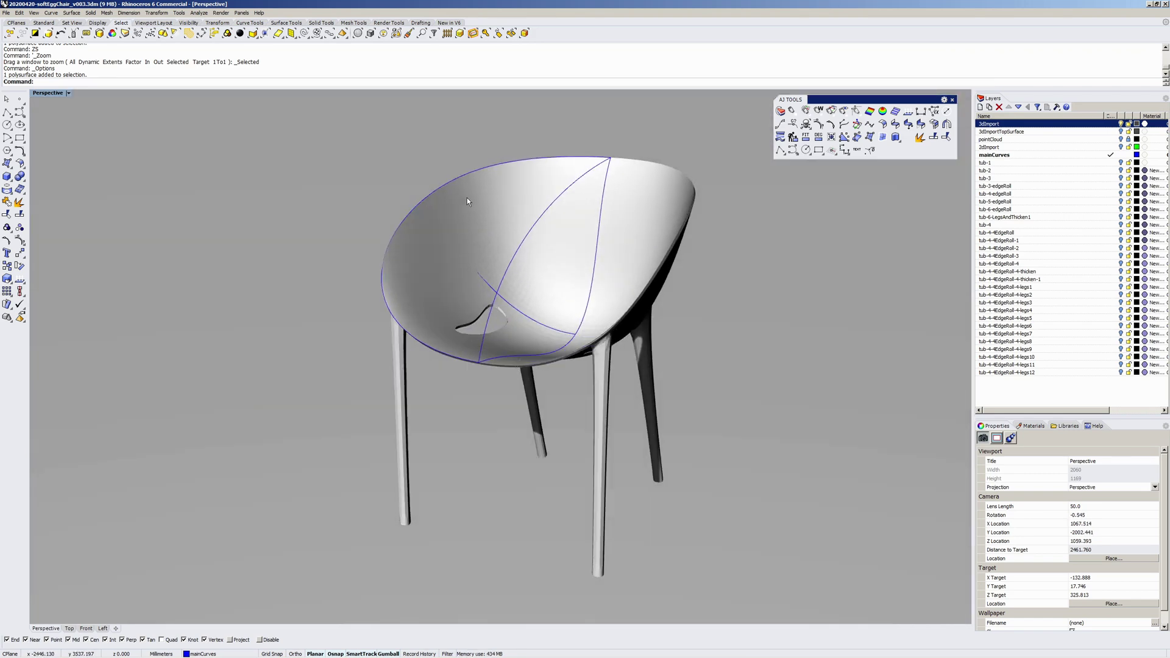
Check the seat's rim curve with a curvature graph at an increased display scale, and close the graph.
click(462, 177)
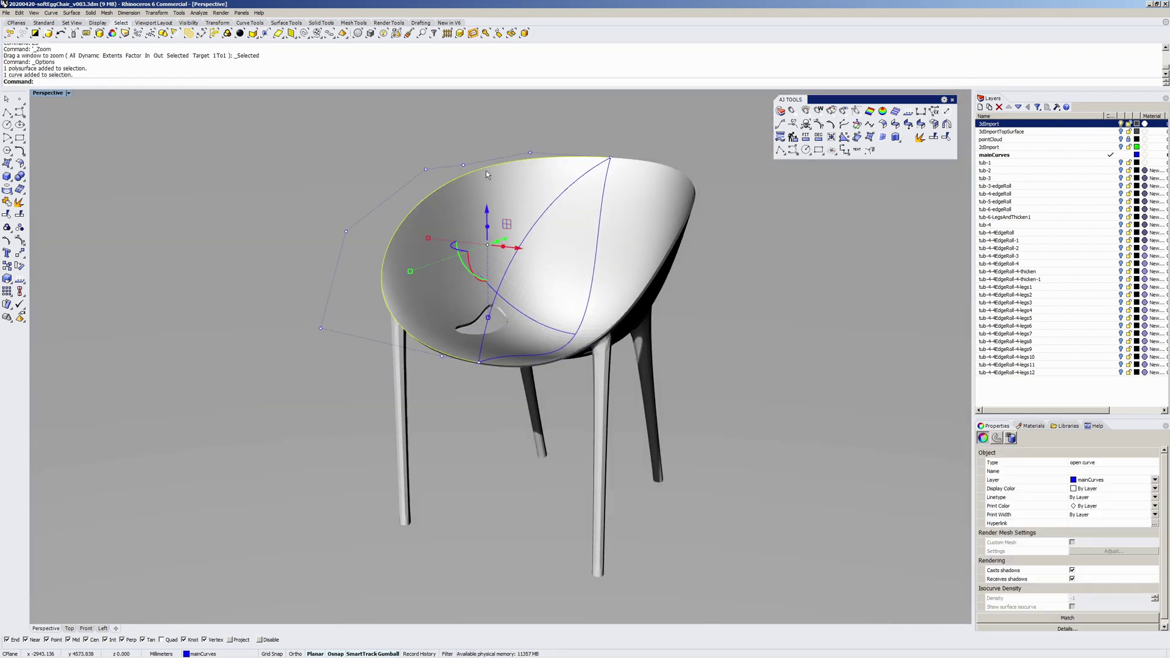
right_drag(488, 175, 588, 300)
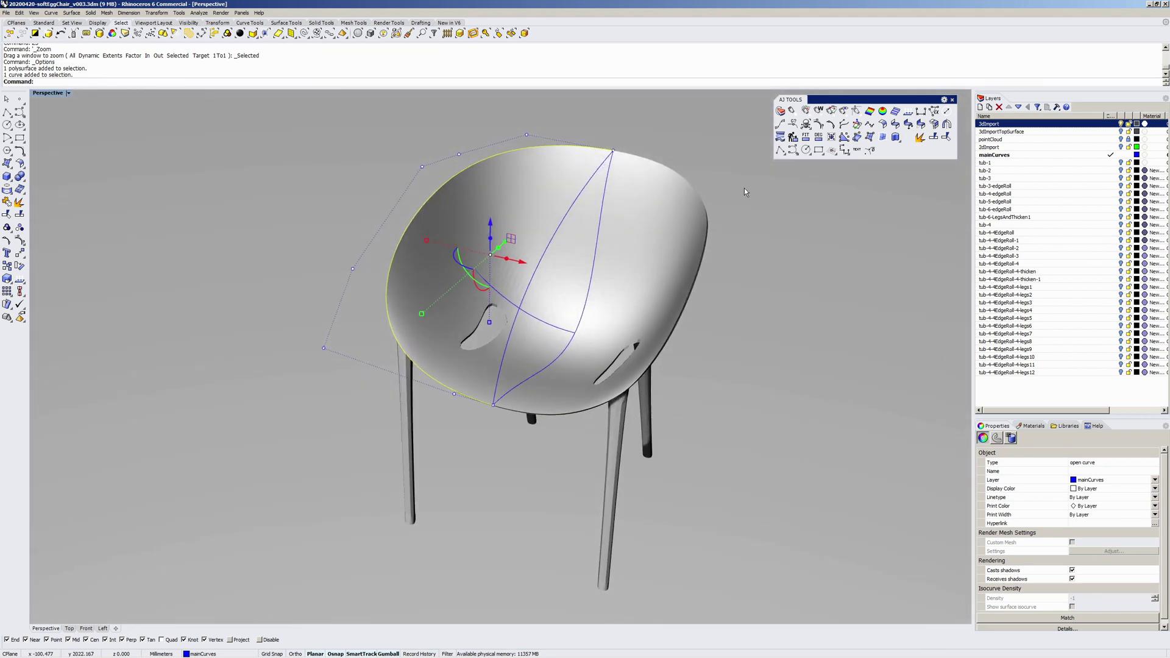
click(780, 124)
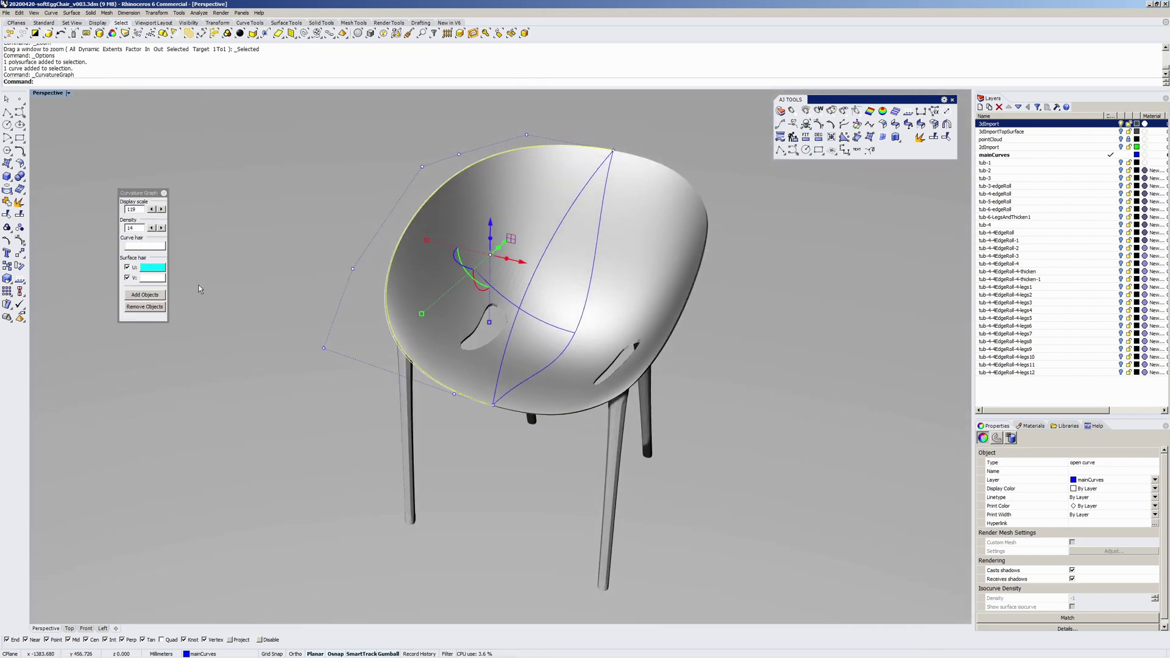
click(161, 209)
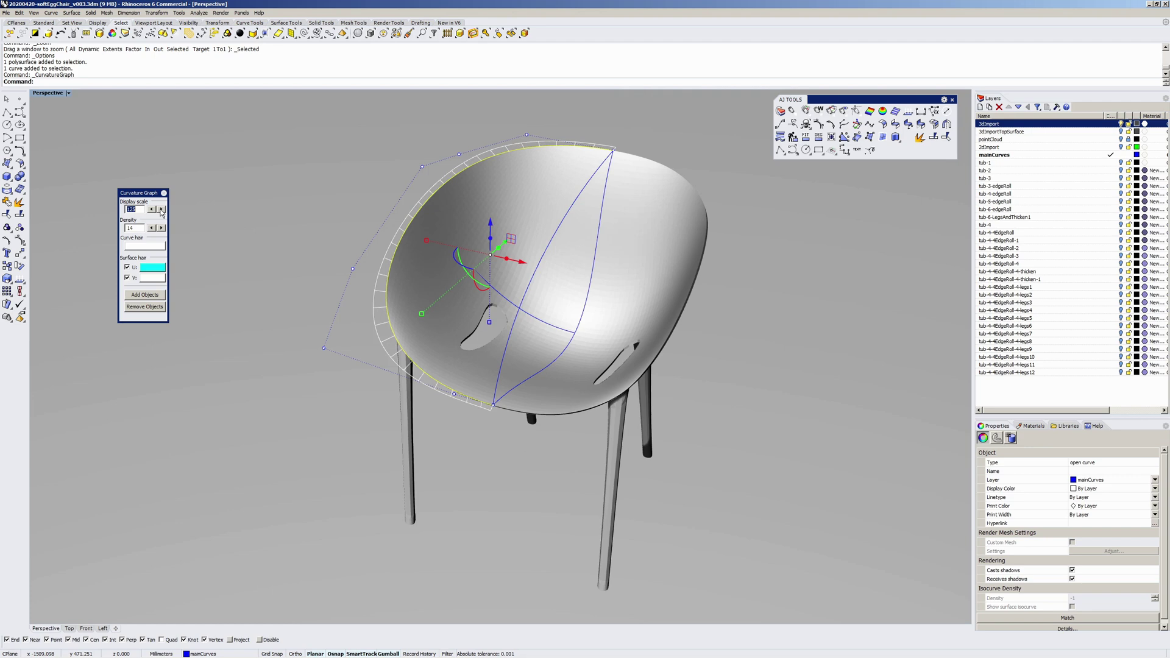
mouse_move(612, 292)
right_down()
mouse_move(620, 350)
mouse_move(608, 282)
right_up()
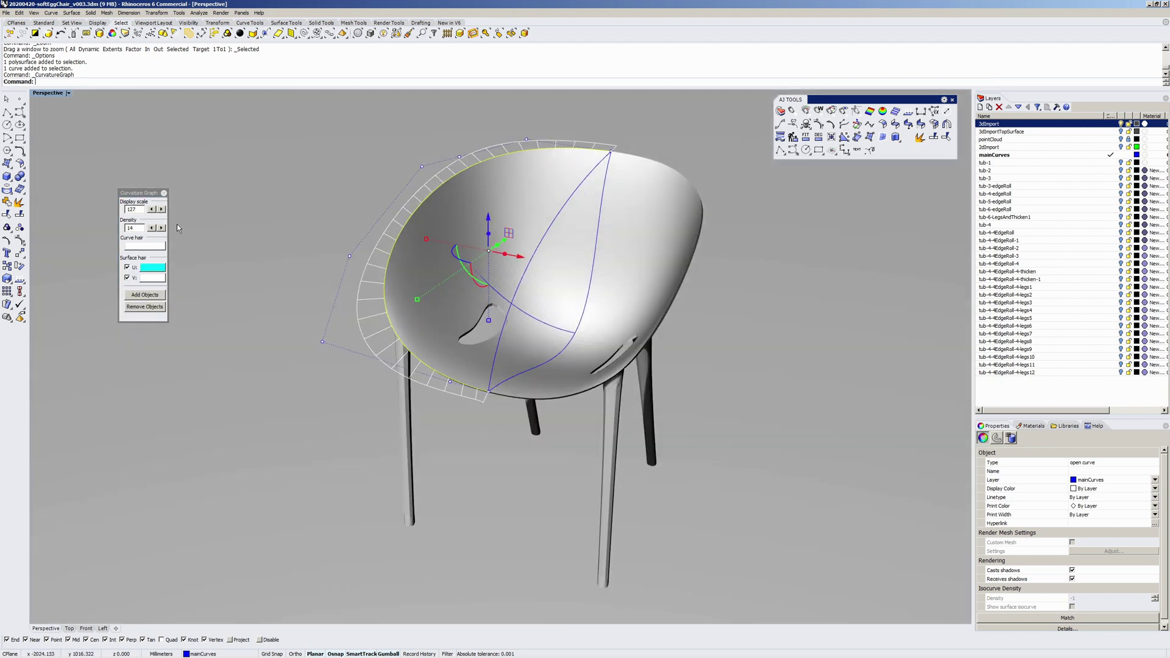
click(164, 194)
click(884, 285)
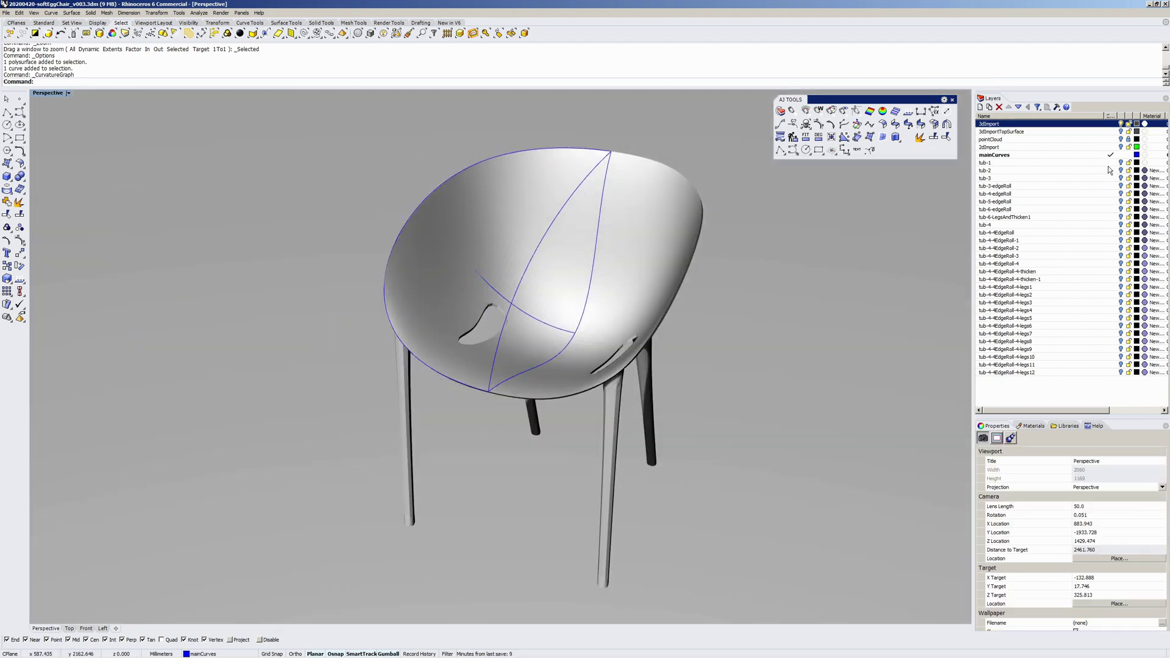
Make tub-1 the current layer and hide the 3dImport and mainCurves layers.
click(1110, 162)
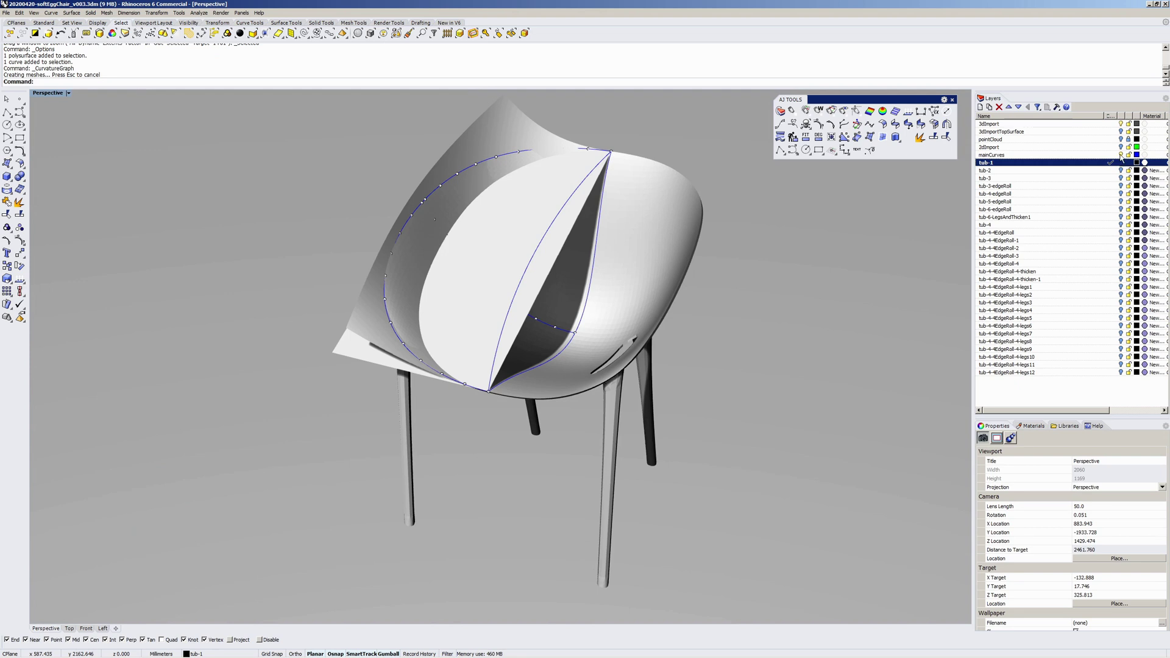
shift+right_drag(803, 307, 812, 322)
click(1120, 124)
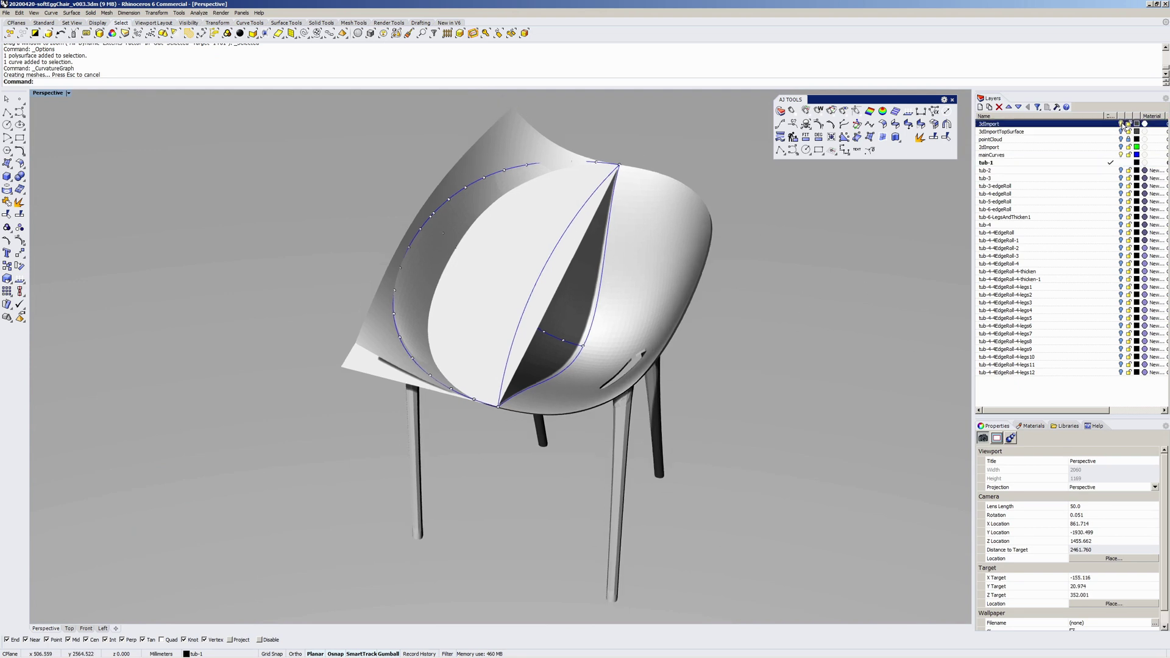
click(1121, 155)
Set the Perspective viewport's display mode to Shaded.
mouse_move(634, 330)
right_down()
mouse_move(522, 303)
mouse_move(460, 317)
mouse_move(521, 314)
mouse_move(561, 328)
mouse_move(511, 323)
right_up()
middle_click(562, 345)
click(587, 340)
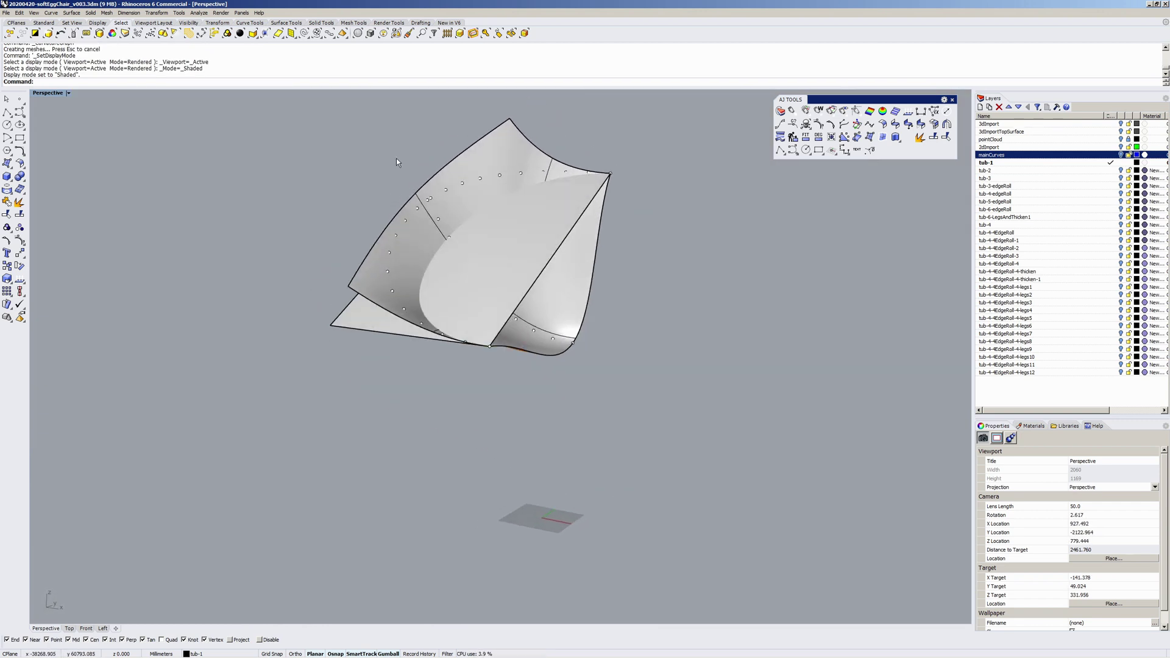
Hide the flat extrusion crossing the tub surface and examine the remaining surface with its sample points.
click(519, 300)
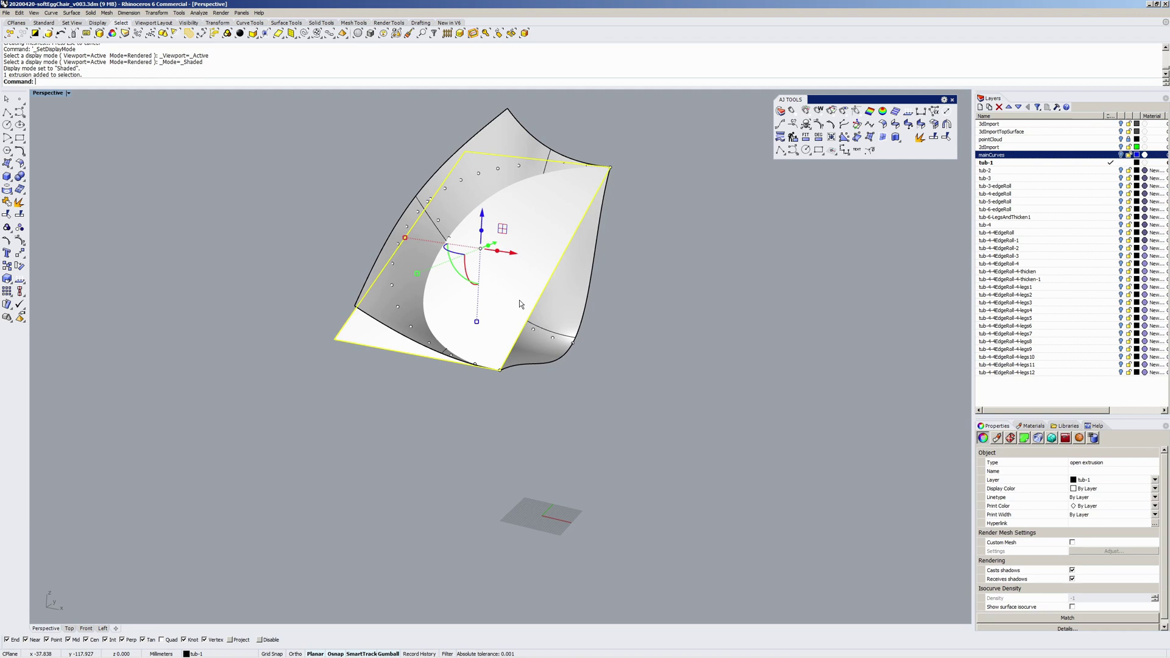
key(ctrl+h)
right_drag(486, 323, 423, 314)
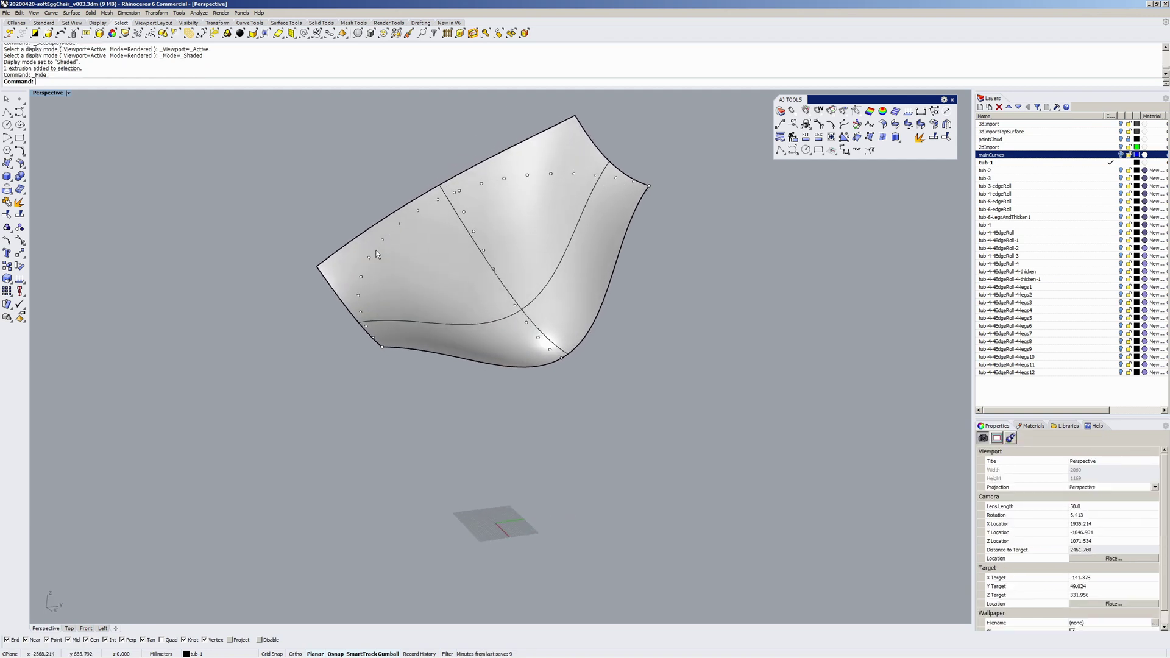
right_drag(642, 165, 608, 176)
right_drag(507, 357, 546, 227)
Run a Point Set Deviation analysis of the grouped sample points against the tub surface.
click(544, 182)
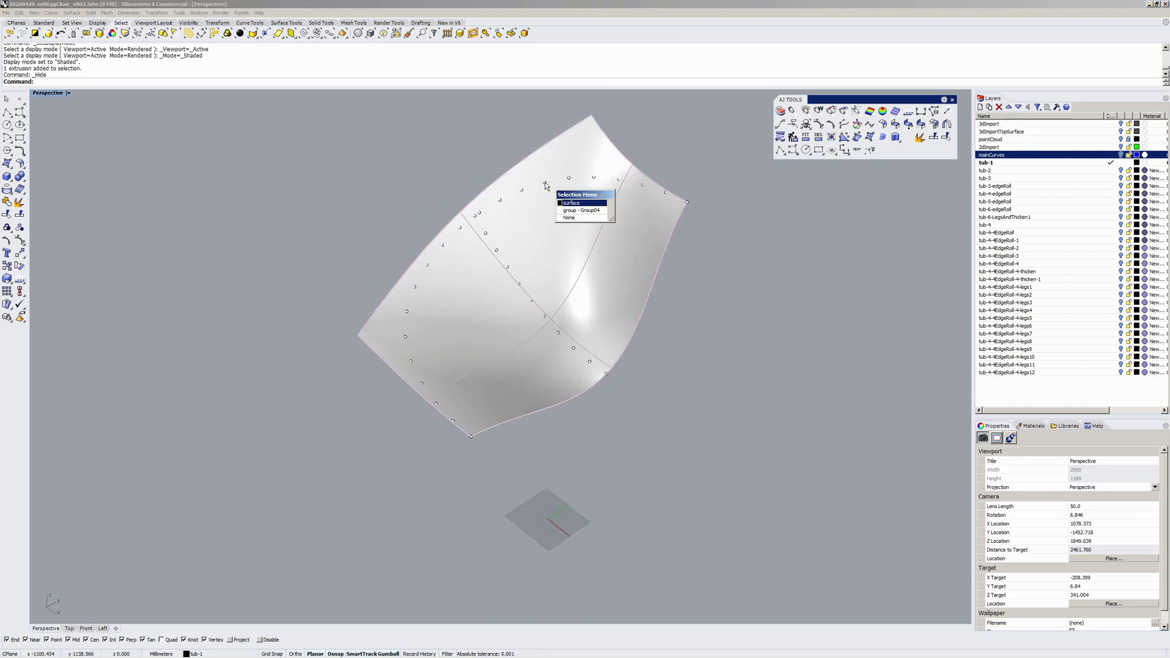
click(571, 211)
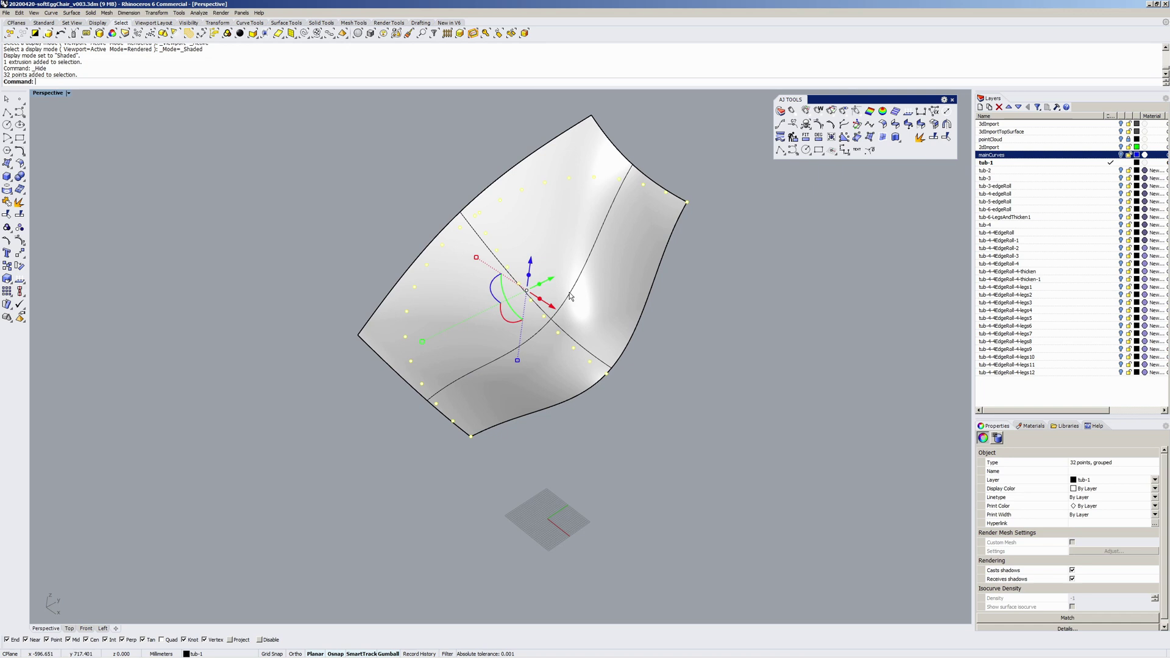
right_drag(571, 293, 576, 308)
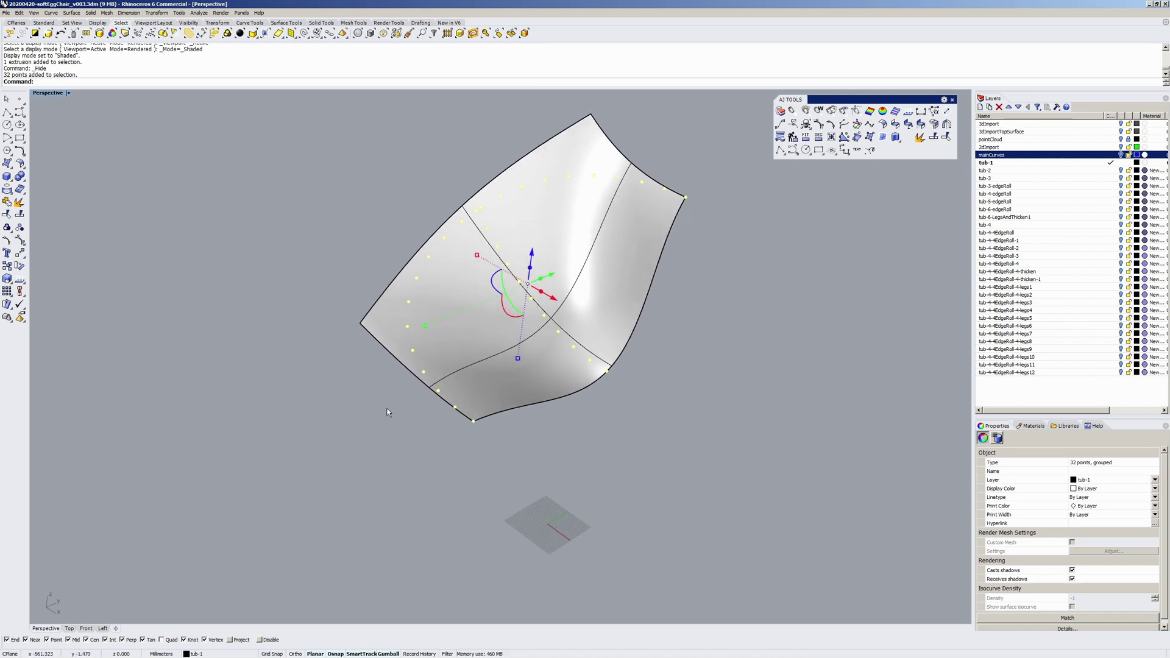
click(199, 13)
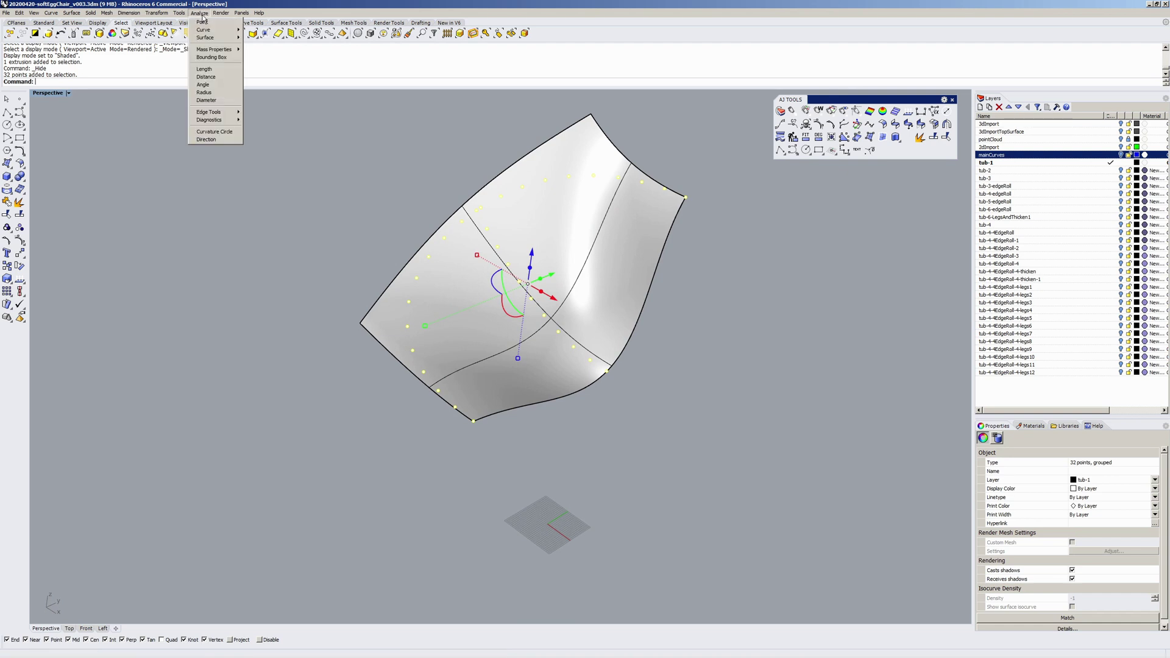
mouse_move(211, 39)
mouse_move(217, 121)
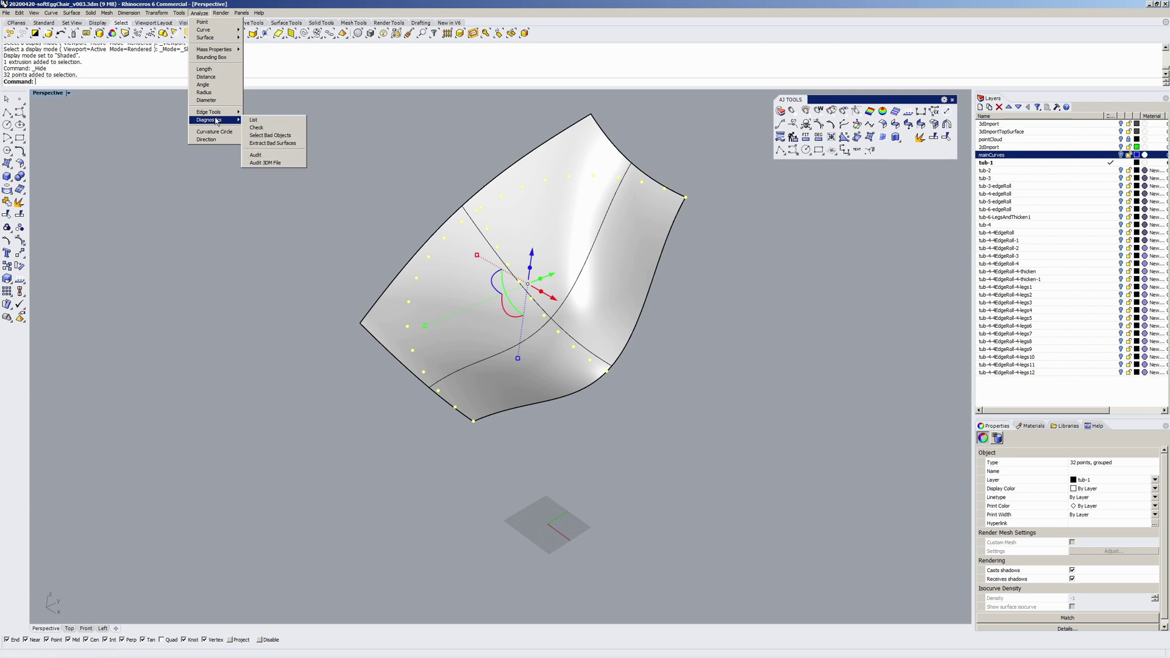
mouse_move(212, 32)
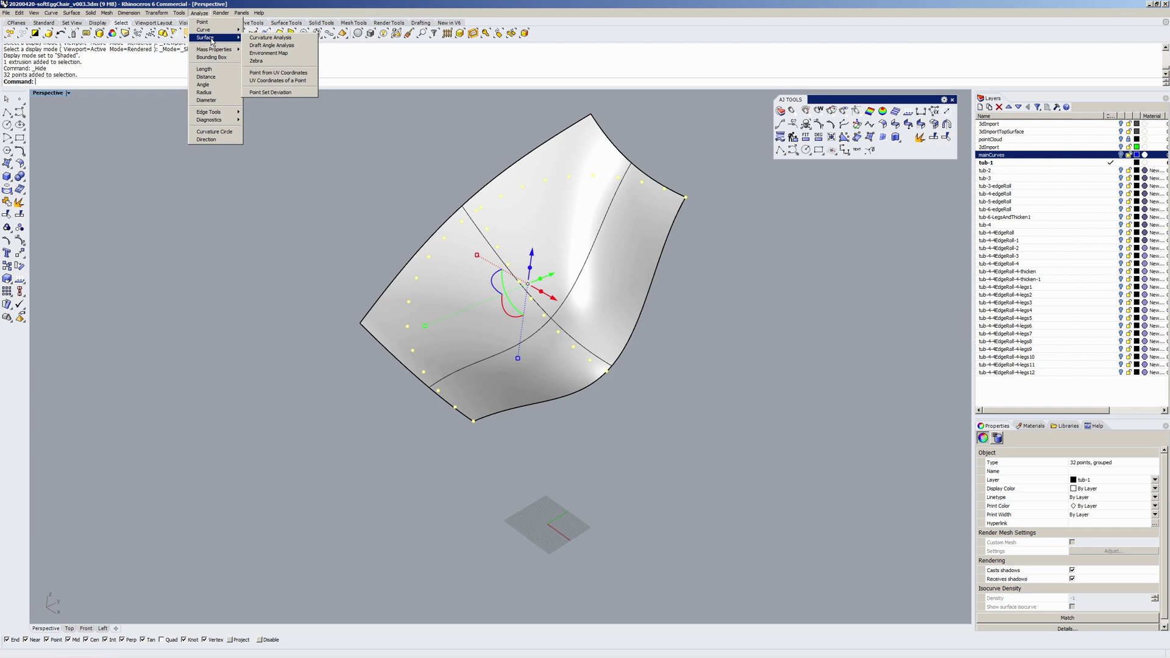
click(256, 93)
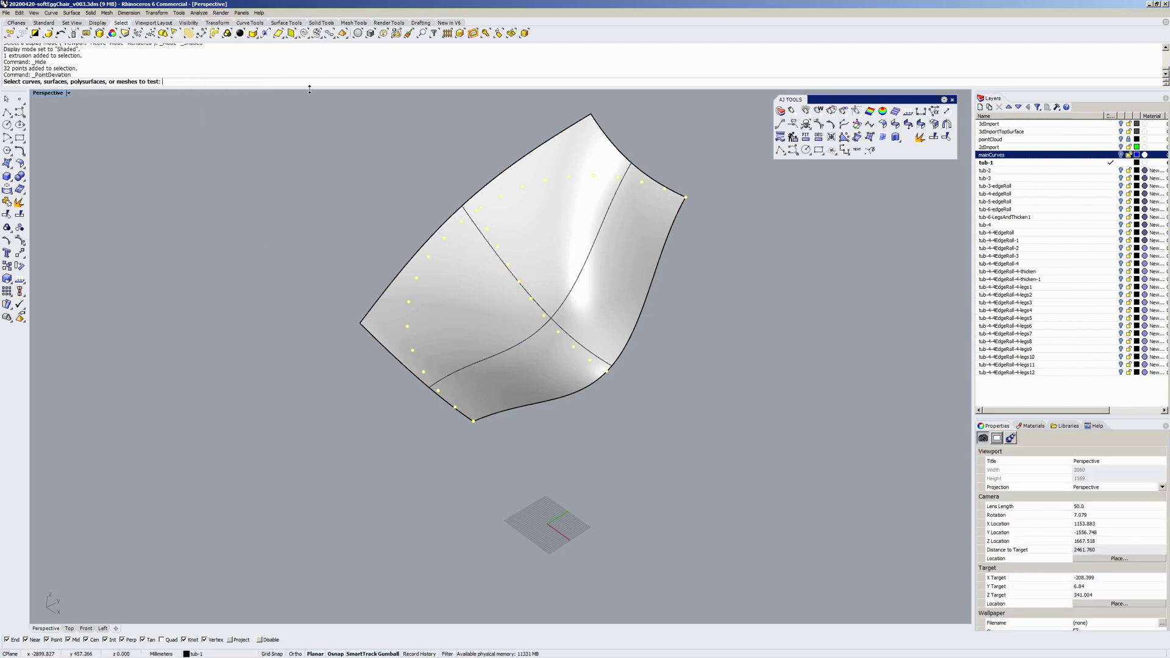
click(488, 335)
key(Return)
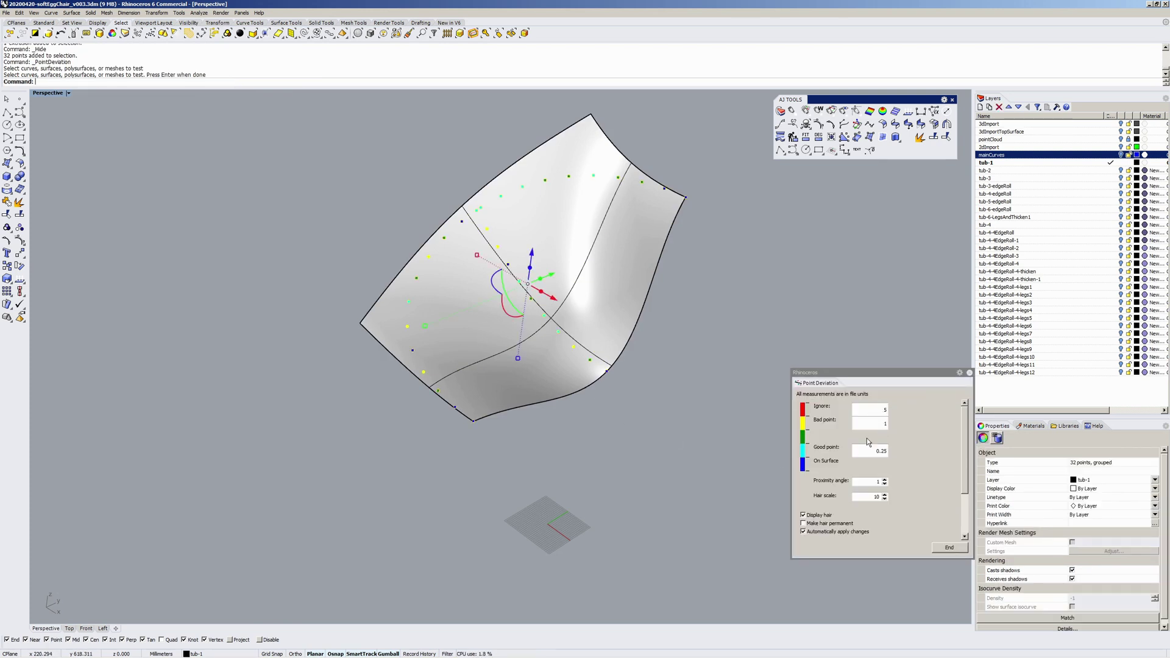
Examine the colour-coded deviation points across the tub surface up close and end the deviation analysis.
click(379, 321)
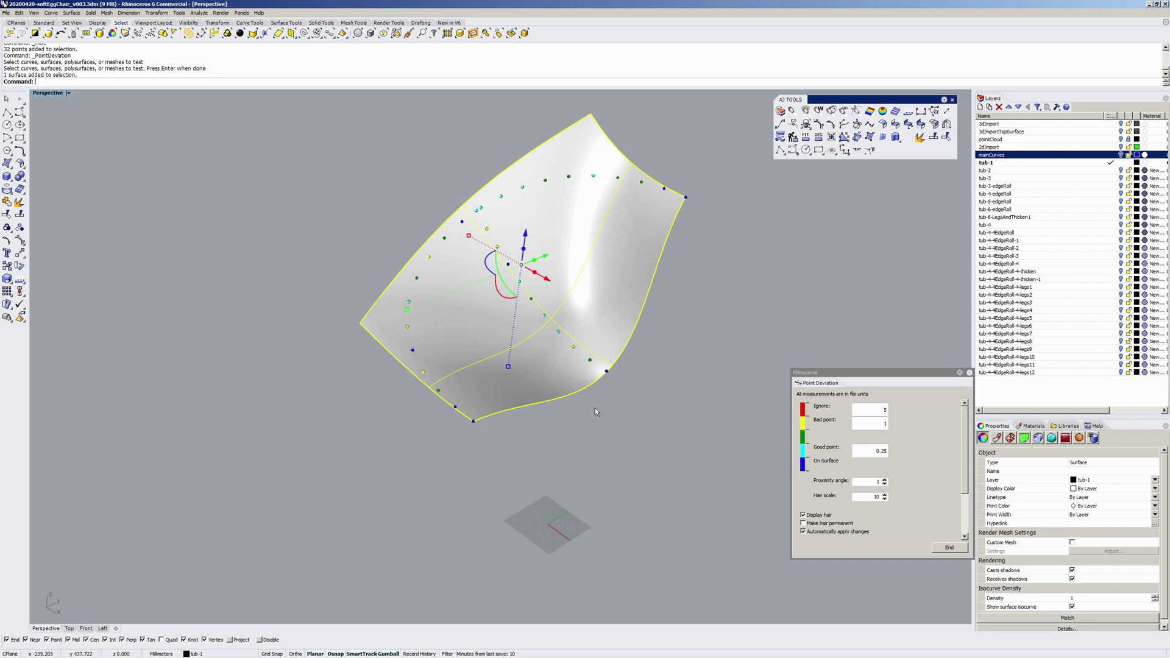
right_drag(554, 448, 590, 447)
scroll(431, 309, up, 4)
right_drag(431, 309, 406, 253)
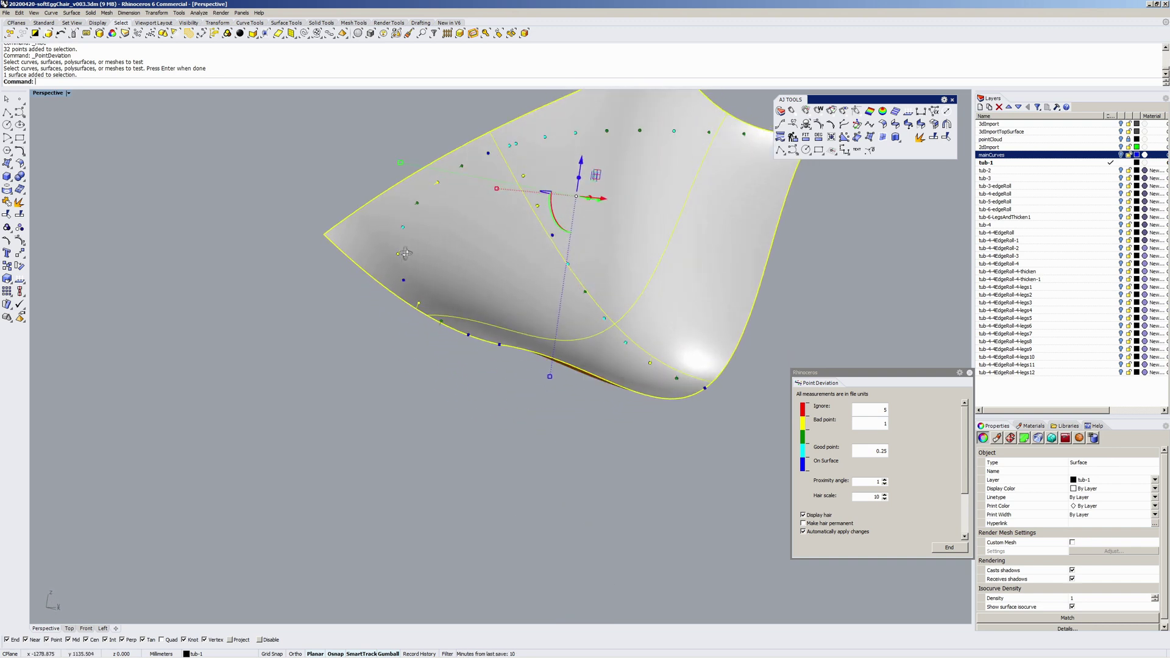
scroll(415, 198, up, 3)
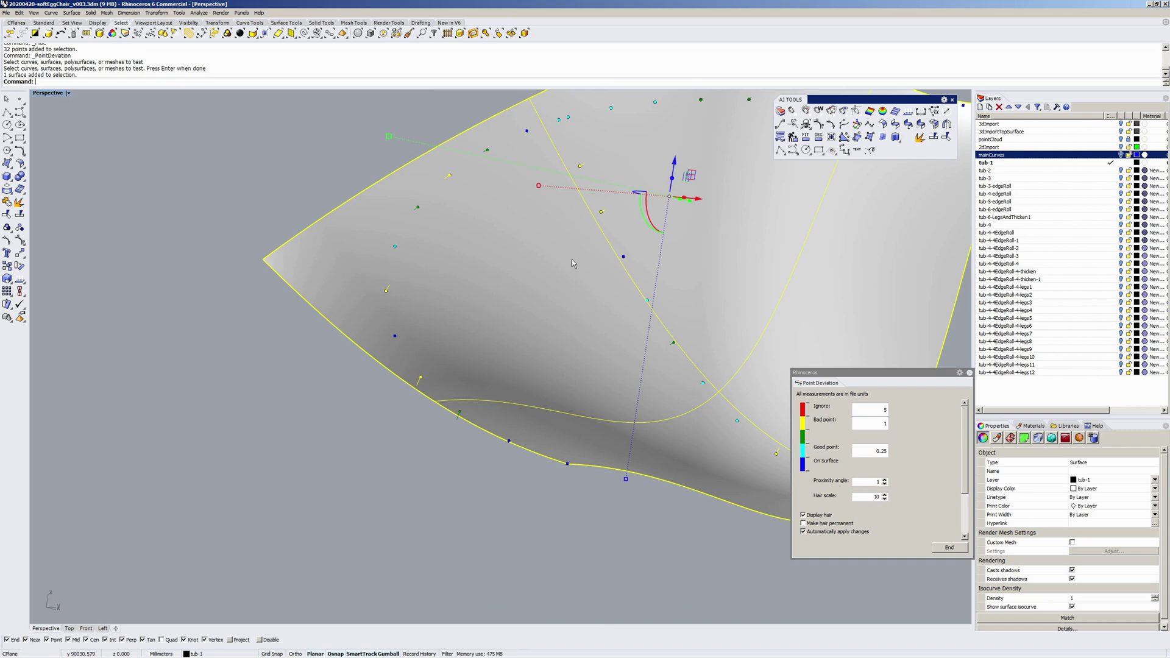
shift+right_drag(571, 259, 528, 361)
scroll(554, 297, down, 2)
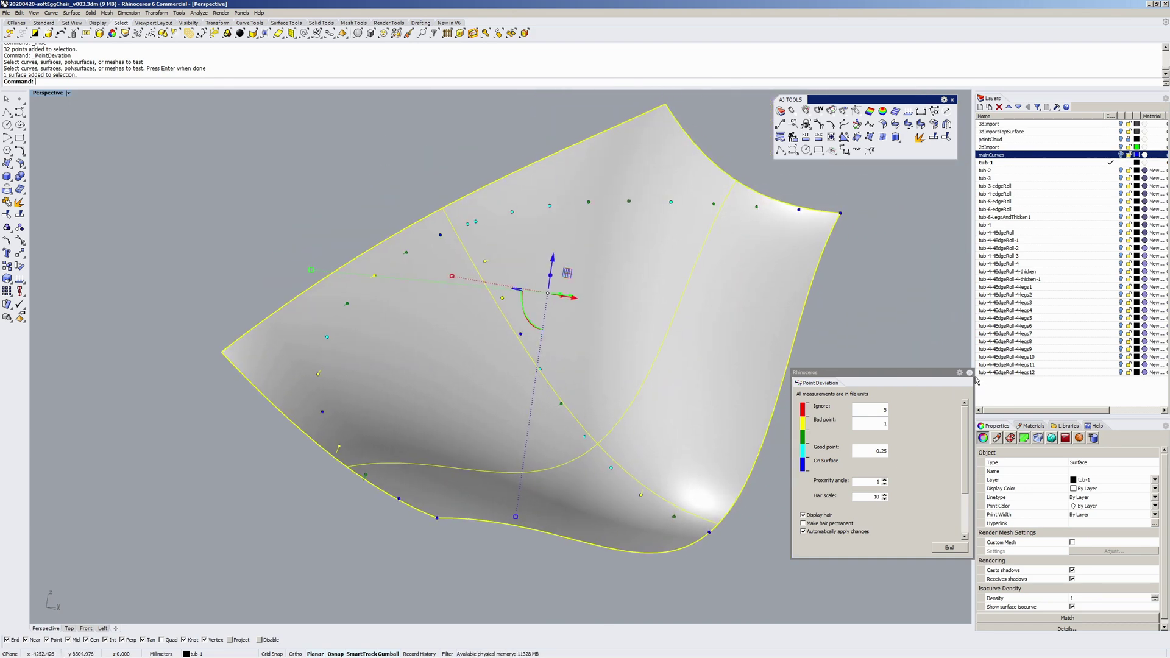
click(970, 373)
right_drag(864, 315, 801, 338)
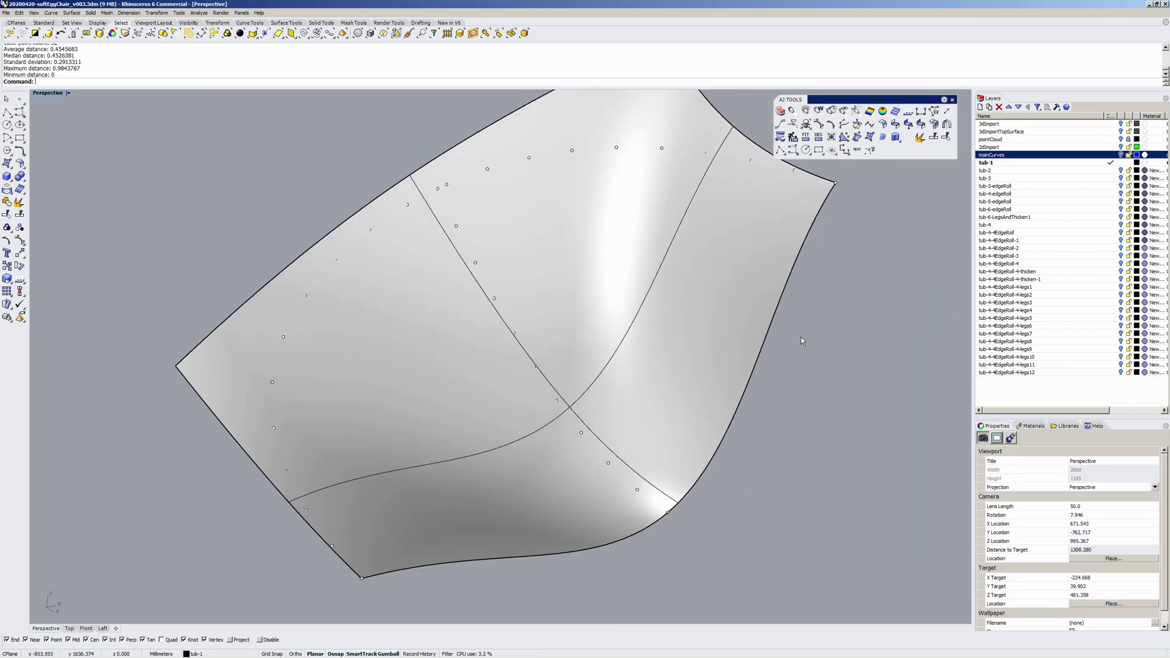
Make tub-2 the current layer, hide the tub-1 layer, and zoom to both tub-2 surfaces.
click(1111, 170)
click(1120, 163)
right_drag(856, 336, 755, 443)
key(ctrl+a)
text(ZS)
key(Return)
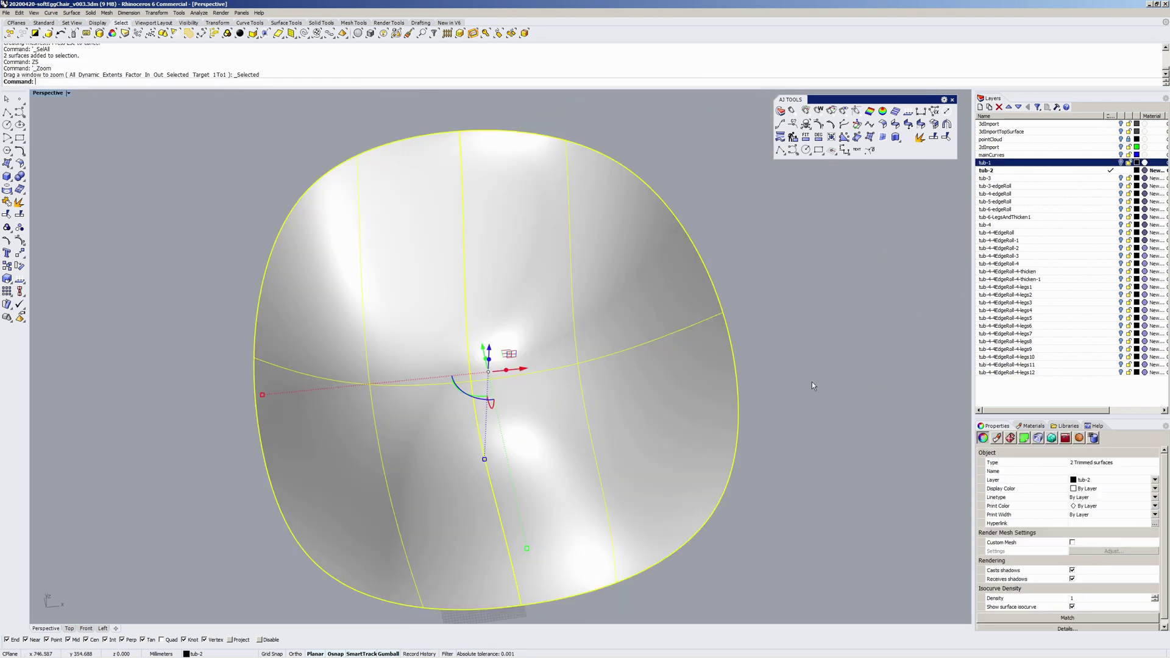
Show the control points of one tub-2 half and display the viewport in Wireframe.
click(812, 386)
right_drag(747, 345, 431, 305)
click(504, 363)
key(F10)
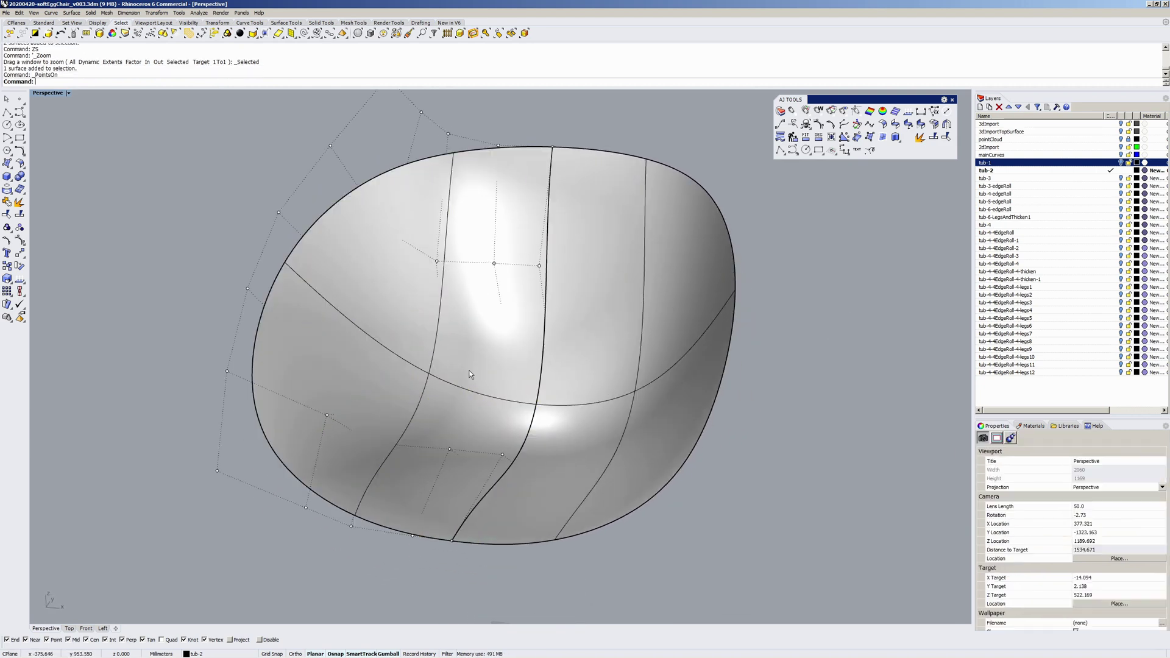
middle_click(469, 370)
click(485, 351)
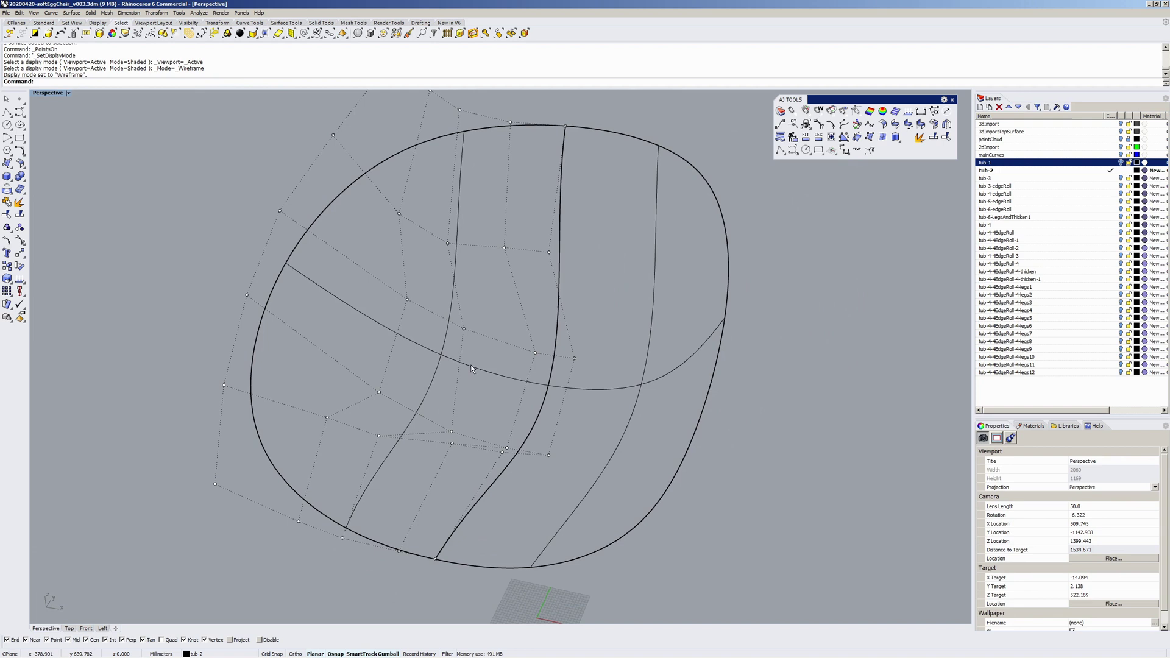
Review the tub half's surface degree and point structure with What, and return the viewport to Shaded display.
click(471, 366)
text(What)
key(Return)
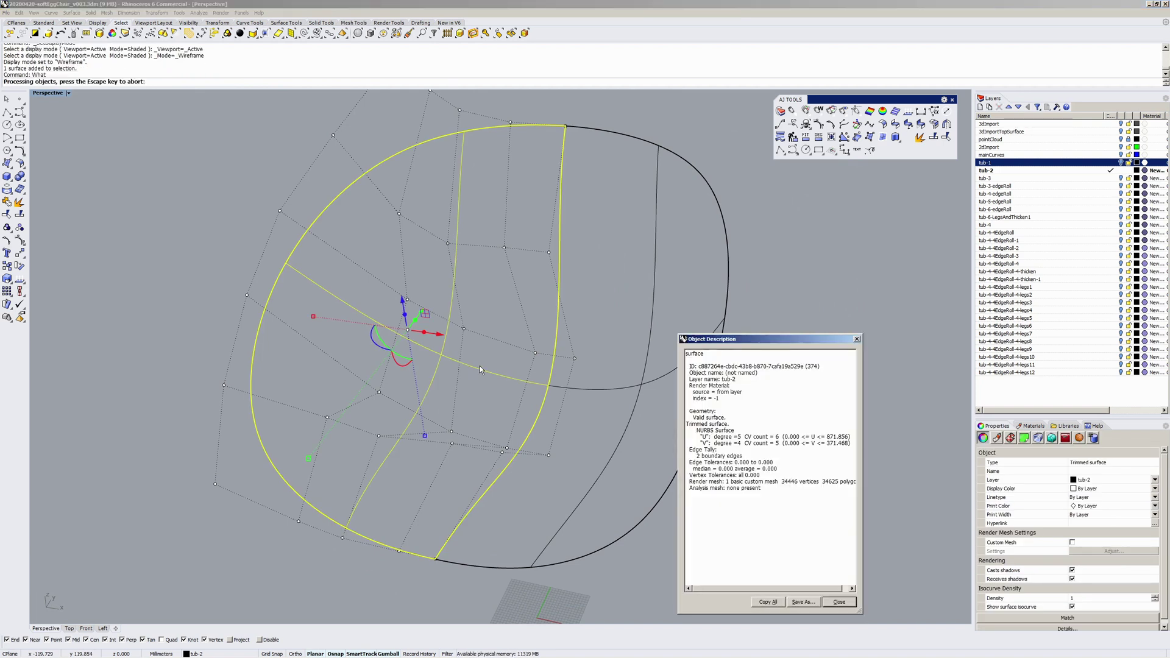
click(835, 605)
click(847, 318)
middle_click(628, 269)
click(651, 264)
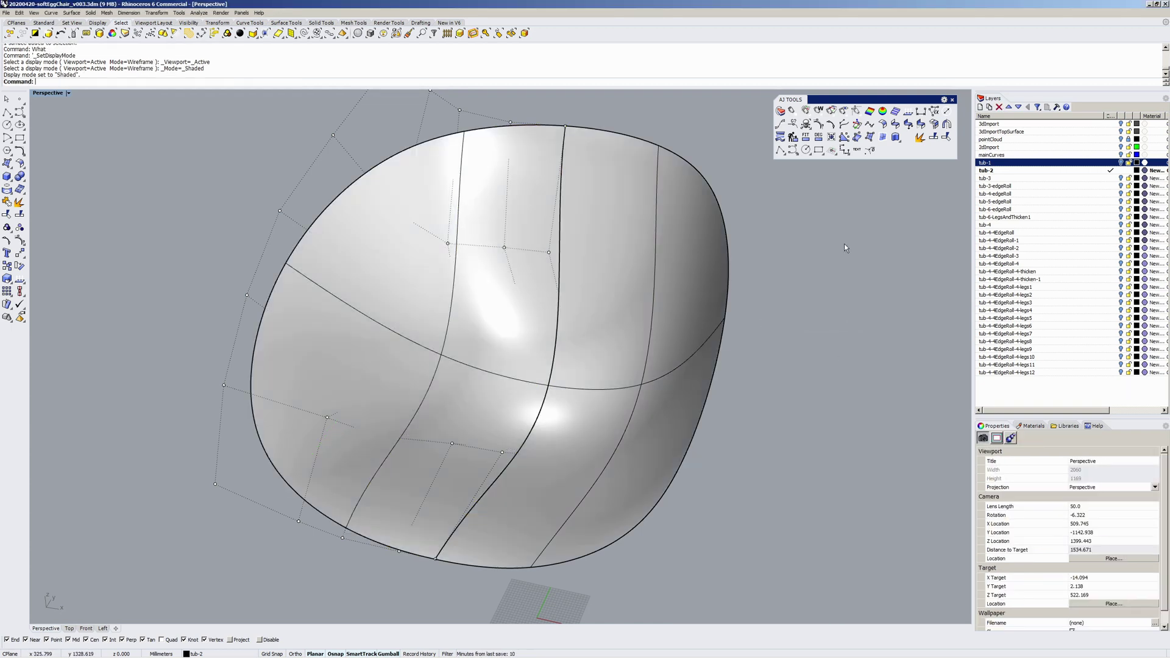
Run a Zebra analysis on both tub-2 halves and turn off the control points.
click(1110, 178)
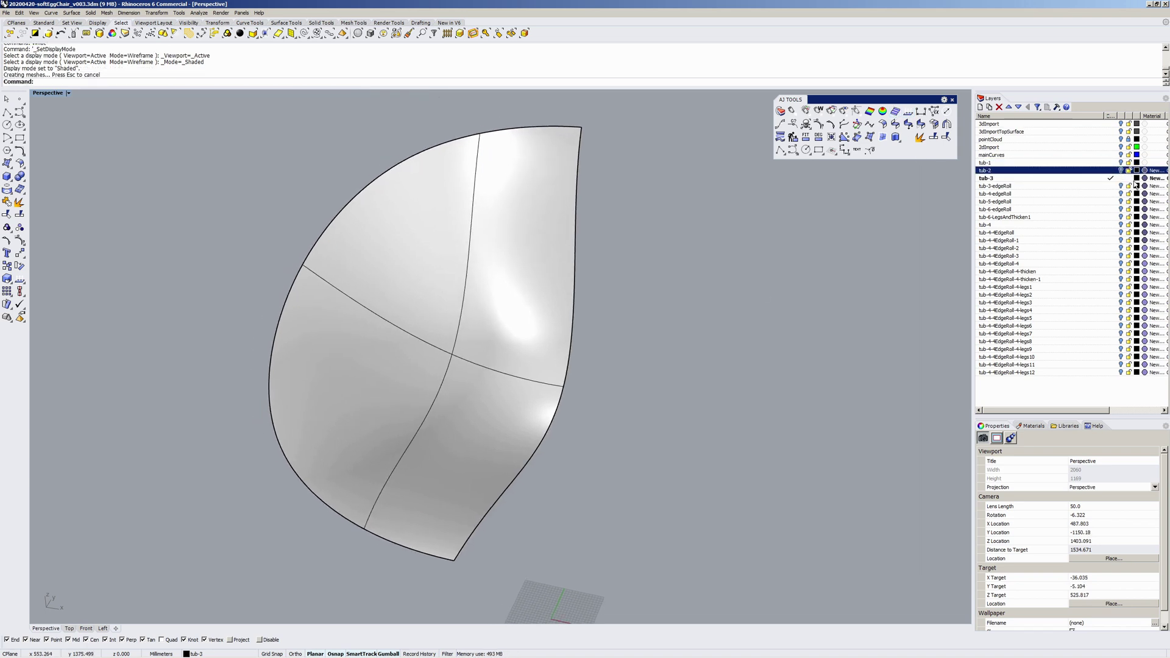
click(1112, 171)
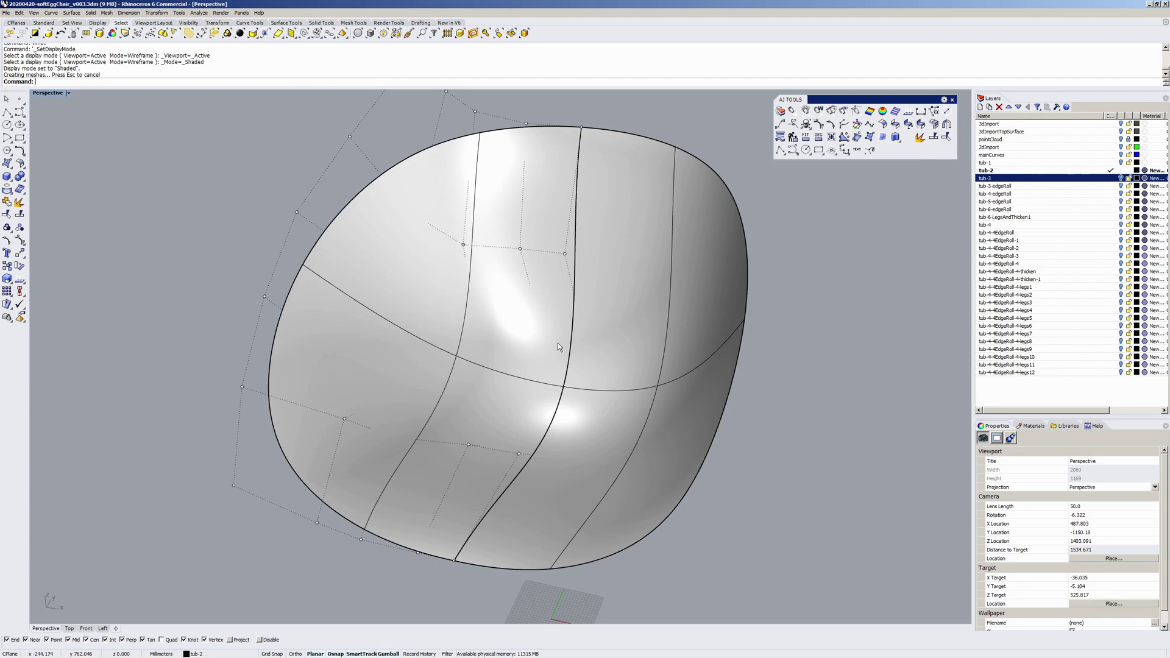
click(488, 311)
shift+click(577, 308)
click(806, 125)
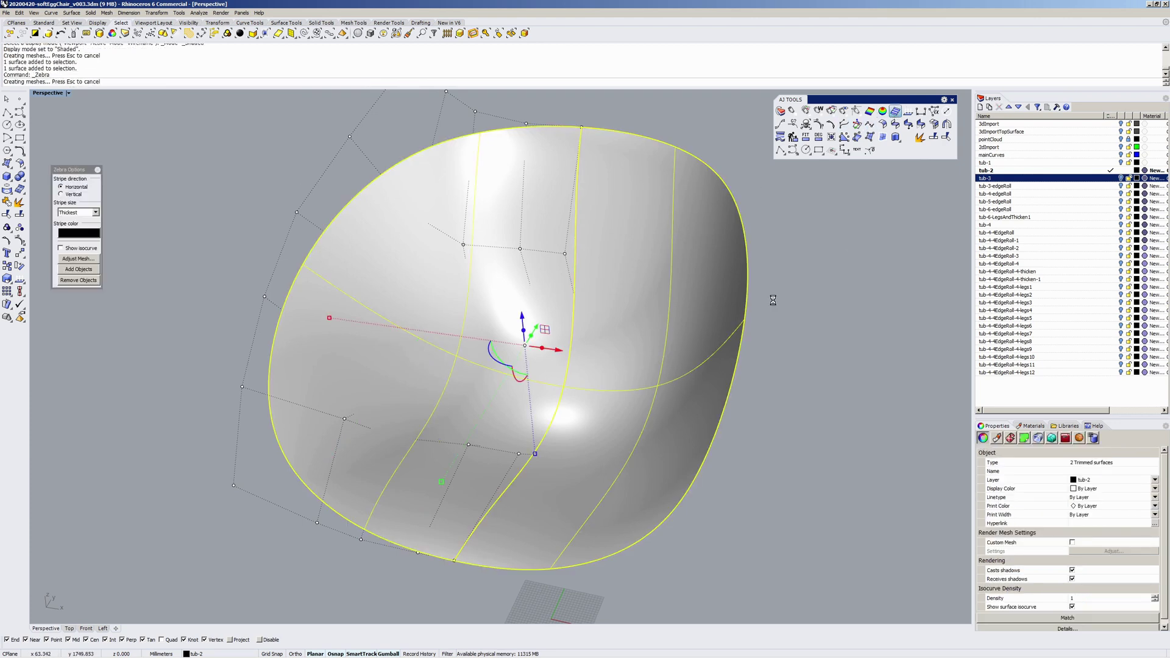
right_drag(532, 362, 525, 313)
key(Escape)
key(F10)
key(F11)
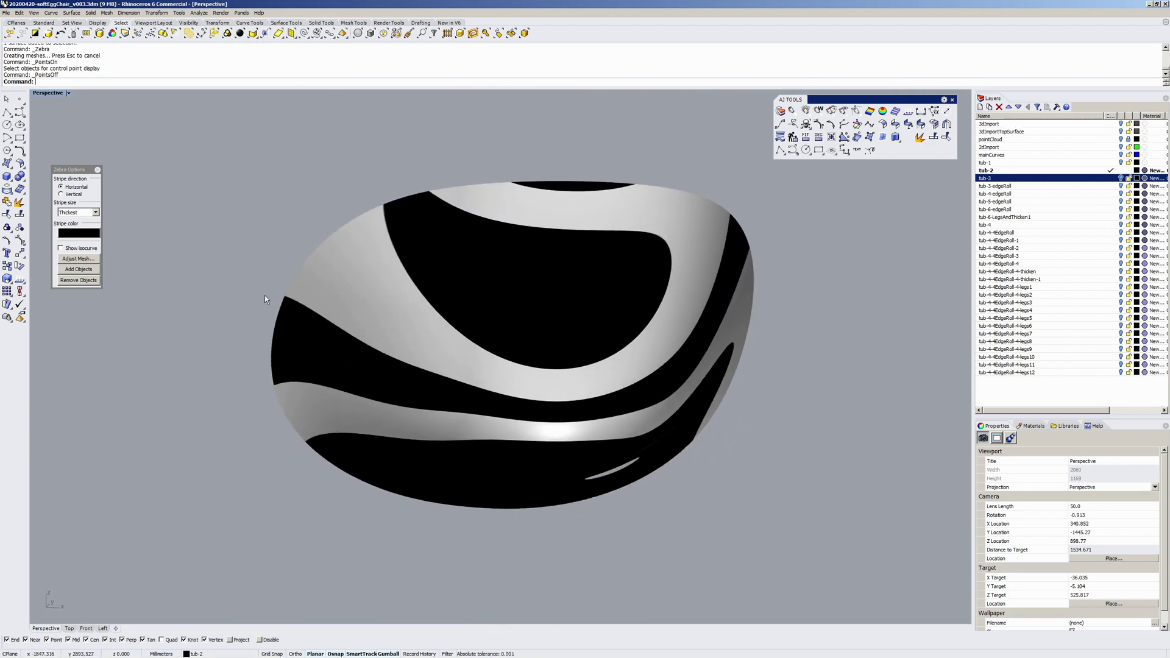
Check the zebra stripe flow across the seam between the tub halves from several angles, and end the analysis.
right_drag(352, 209, 511, 441)
click(486, 408)
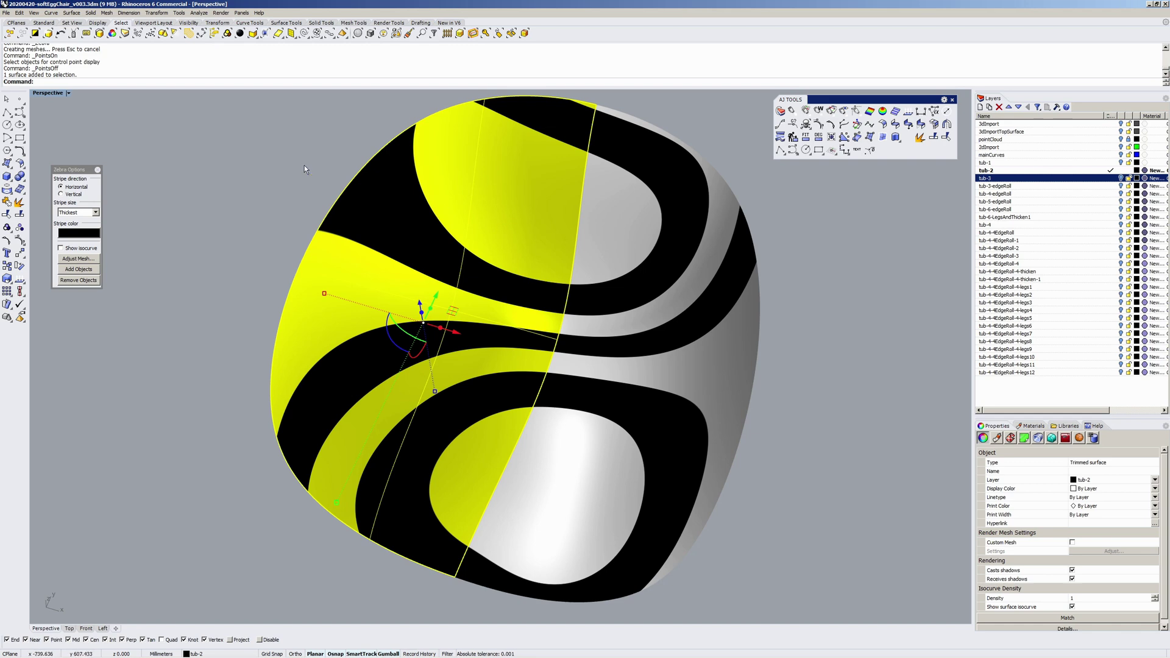
right_drag(546, 470, 464, 490)
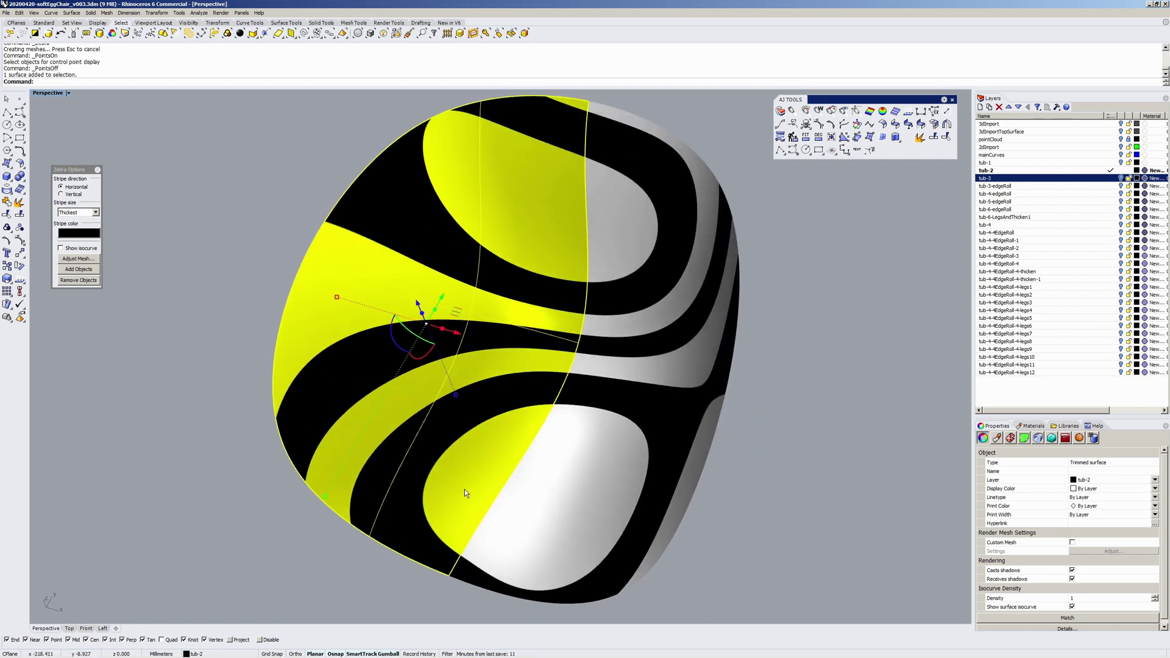
click(281, 518)
right_drag(280, 518, 514, 466)
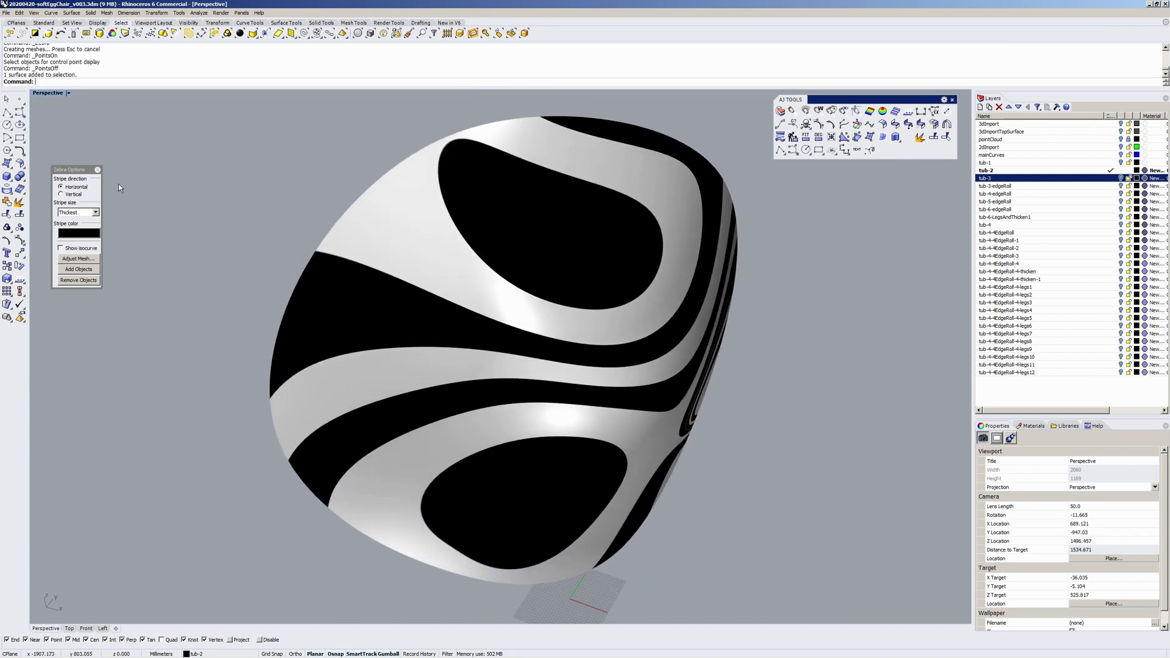
click(99, 170)
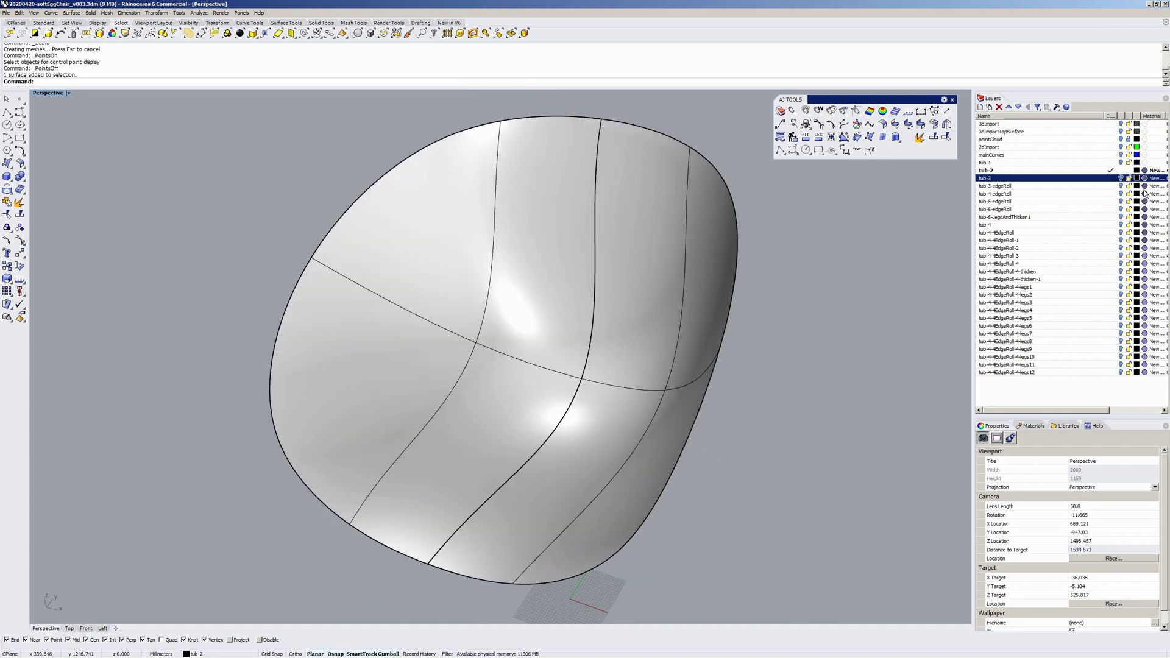
Make tub-3-edgeRoll the current layer and hide the tub-2 layer.
click(1112, 185)
click(1121, 171)
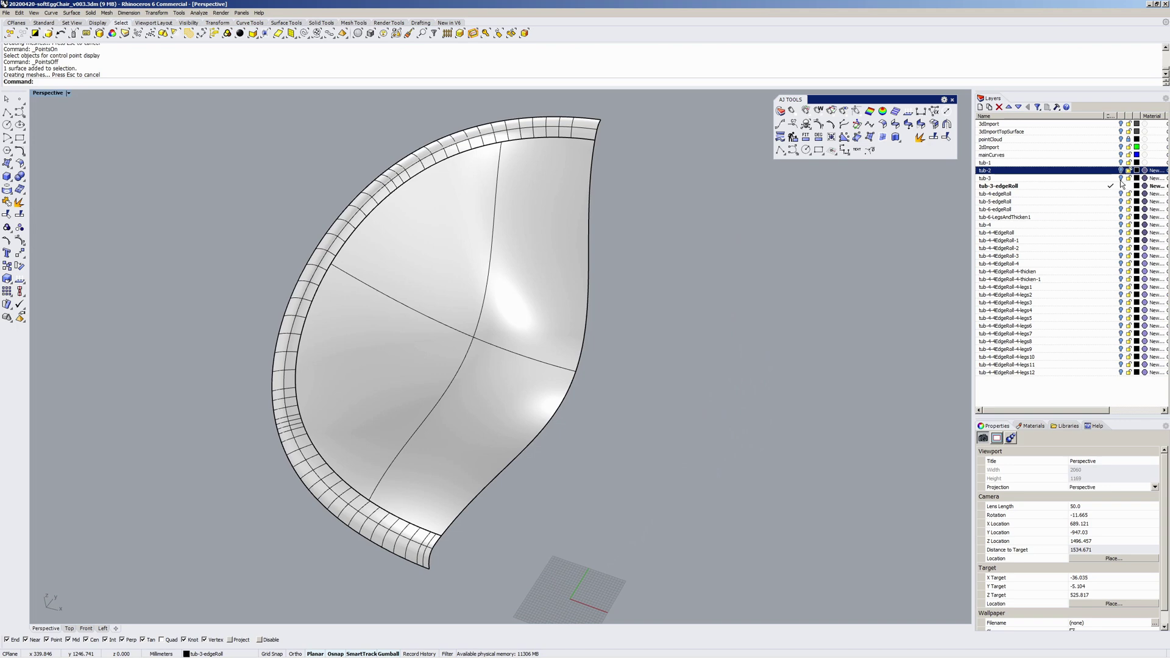
mouse_move(576, 394)
shift+right_down()
mouse_move(467, 379)
mouse_move(504, 365)
mouse_move(581, 390)
shift+right_up()
Make tub-4-edgeRoll the current layer and hide the tub-3-edgeRoll layer.
click(1111, 193)
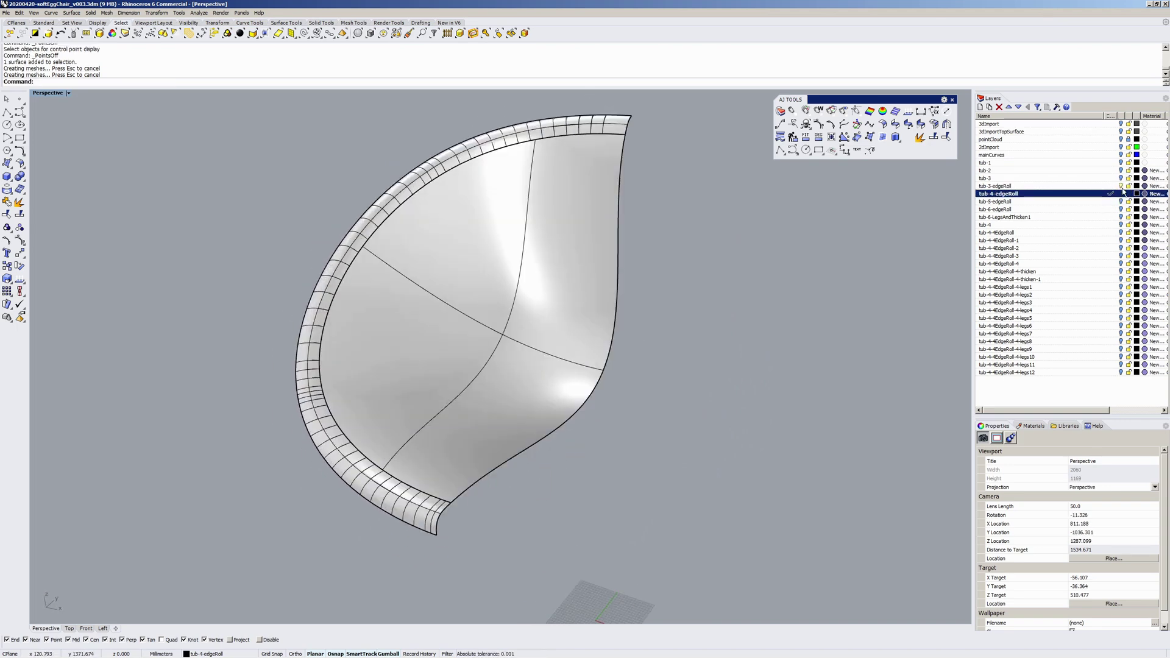
click(1120, 186)
shift+right_drag(615, 273, 575, 335)
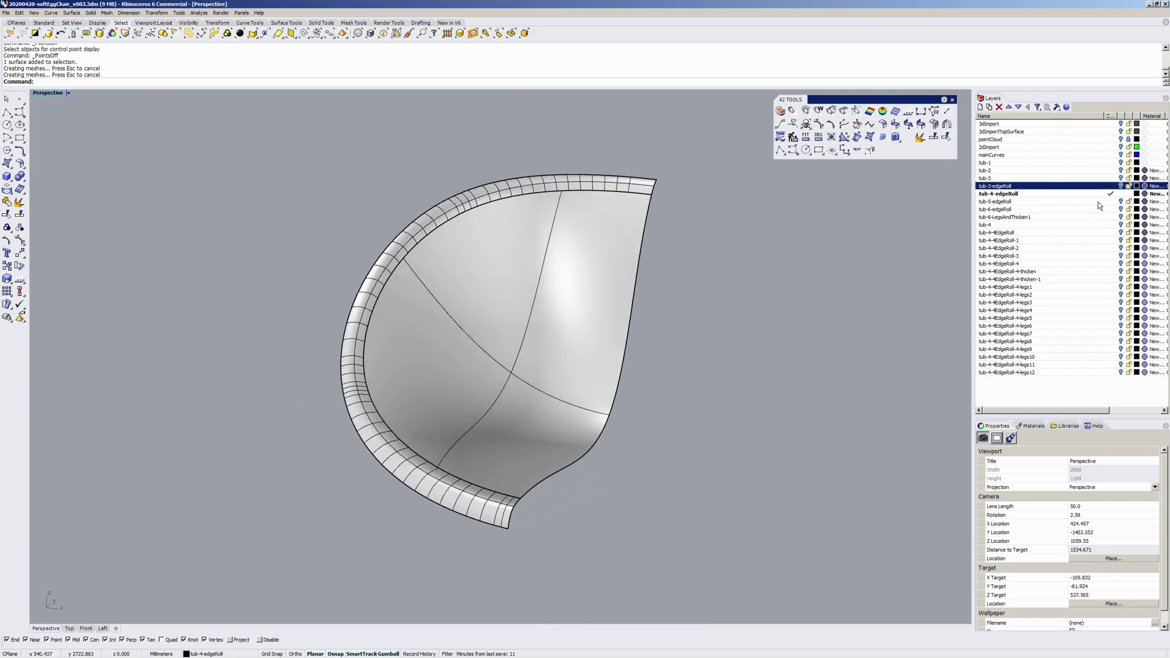
Move on past tub-5-edgeRoll to the tub-6-edgeRoll layer and examine its rolled edge surface.
click(1117, 202)
right_drag(634, 366, 520, 398)
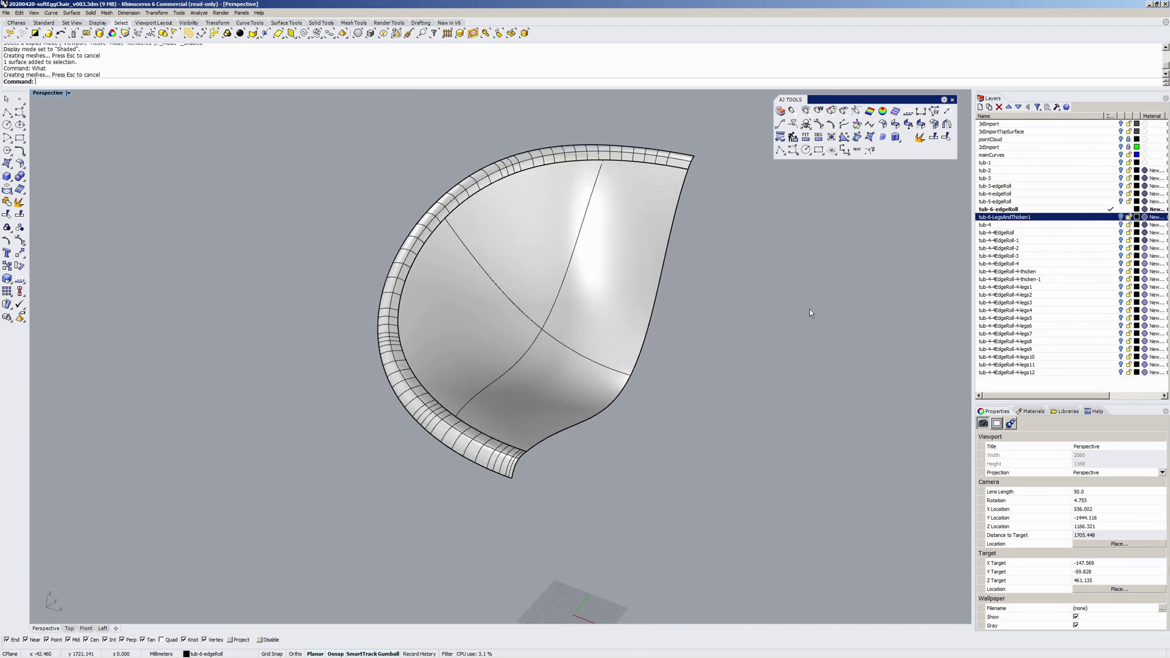
right_drag(809, 309, 528, 330)
click(411, 256)
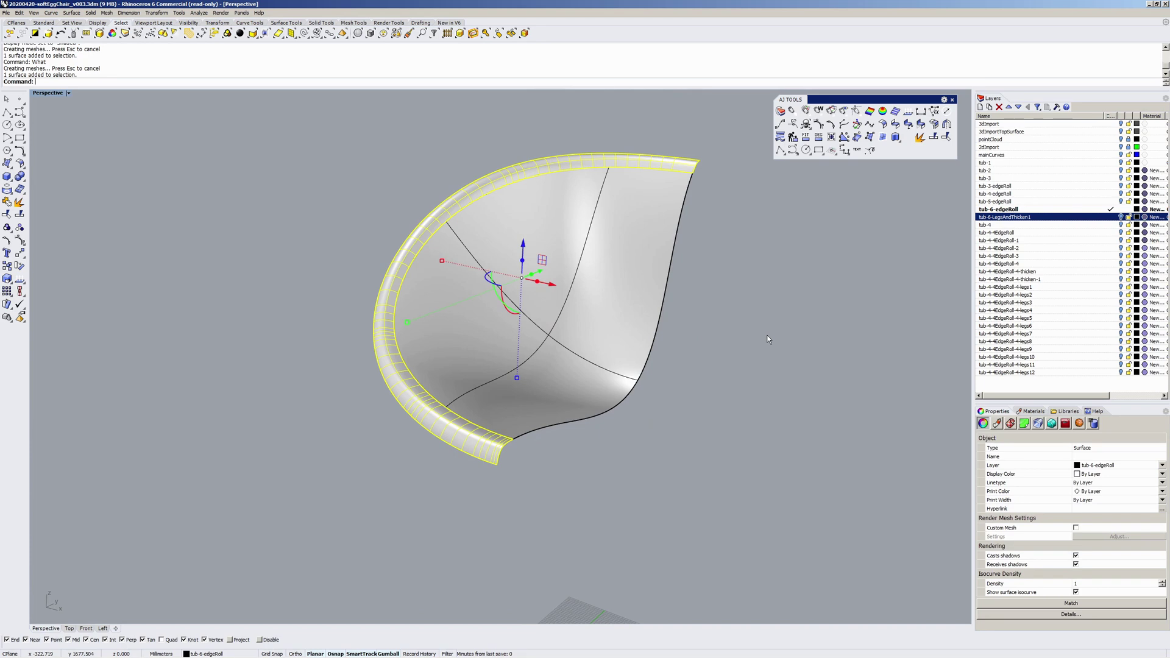
click(769, 314)
right_drag(726, 324, 593, 381)
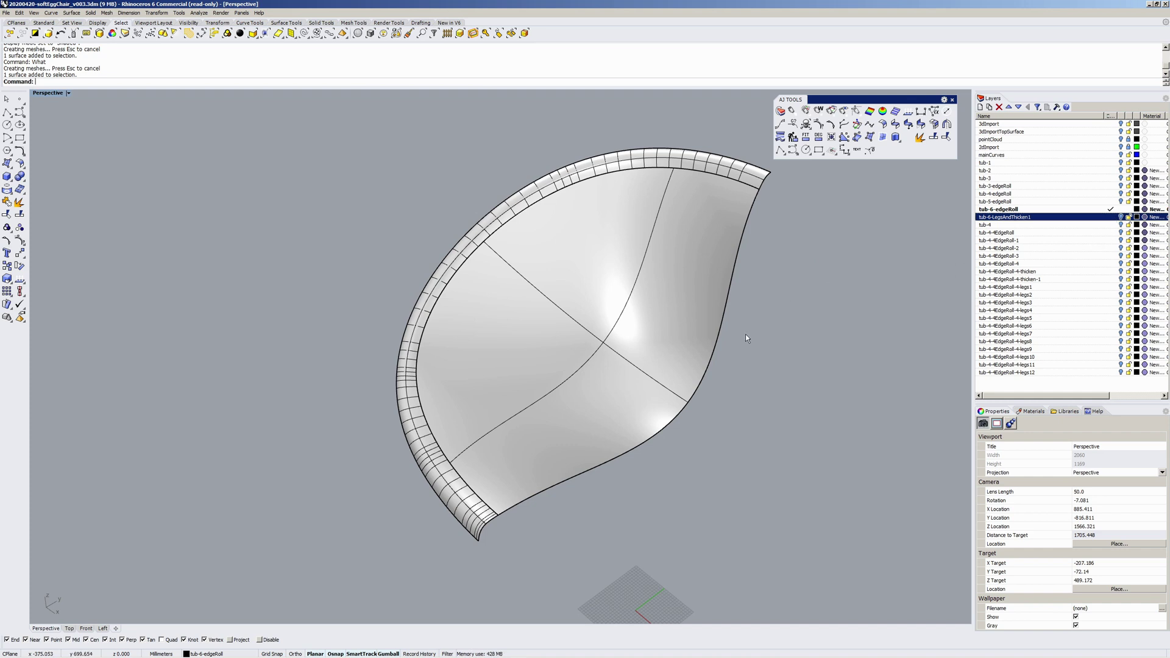
Make tub-6-LegsAndThicken1 the current layer, hide tub-6-edgeRoll, and examine the thickened rim where it meets the leg.
click(1112, 218)
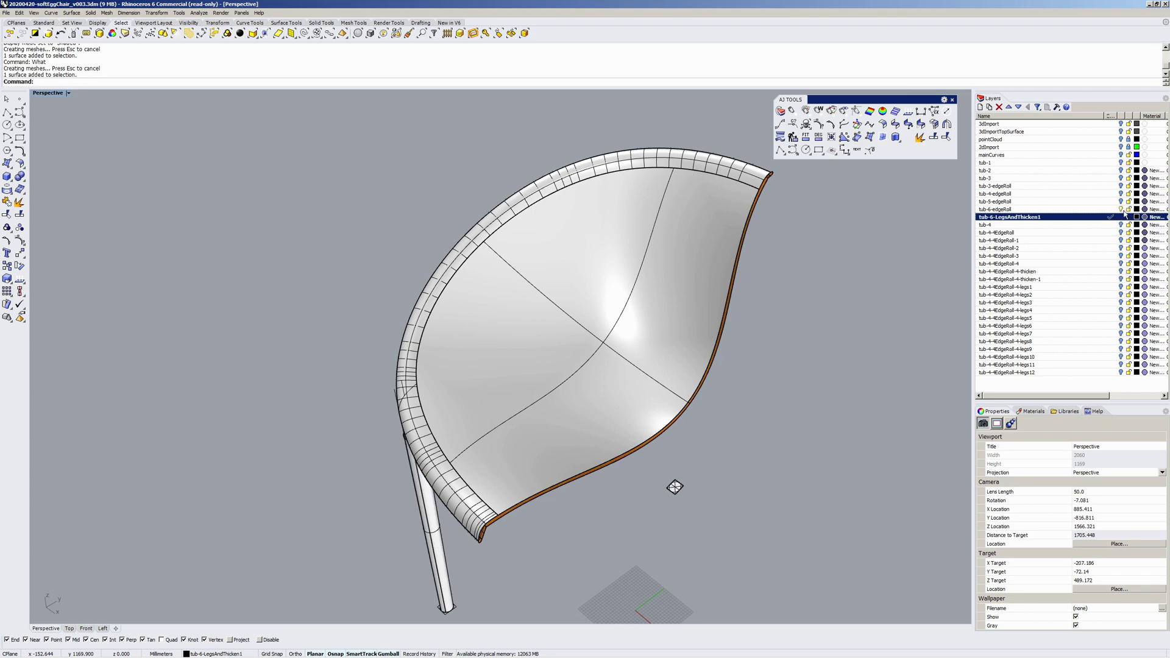
click(1121, 209)
shift+right_drag(553, 457, 630, 447)
scroll(631, 332, up, 8)
right_drag(631, 366, 443, 401)
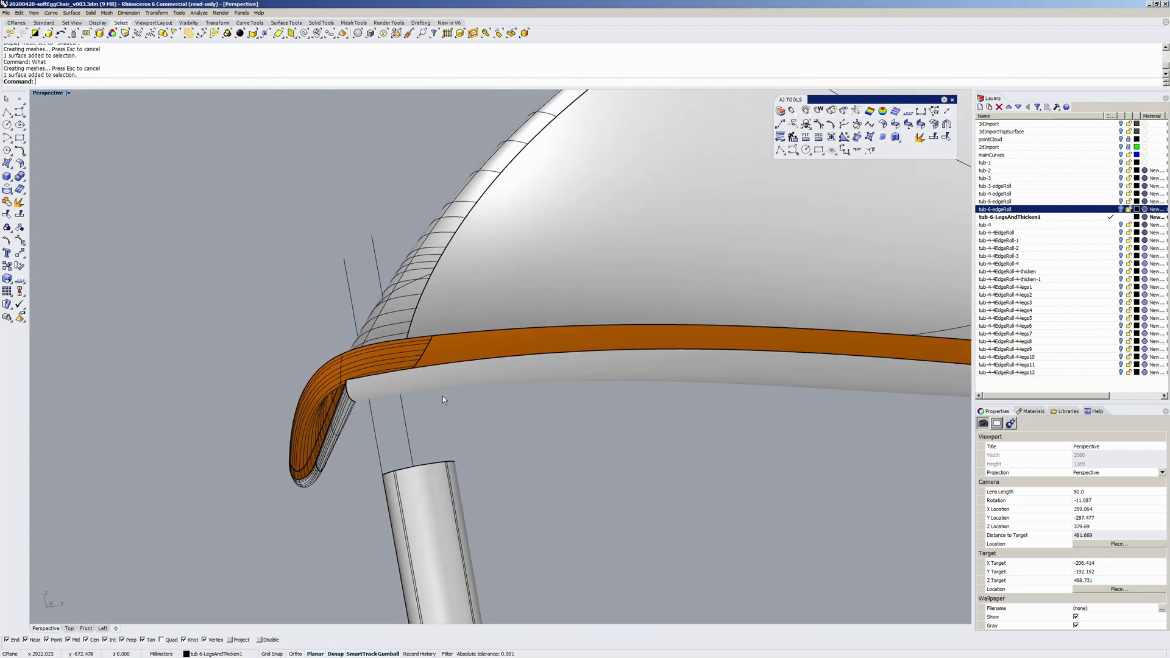
click(291, 485)
right_drag(291, 484, 460, 481)
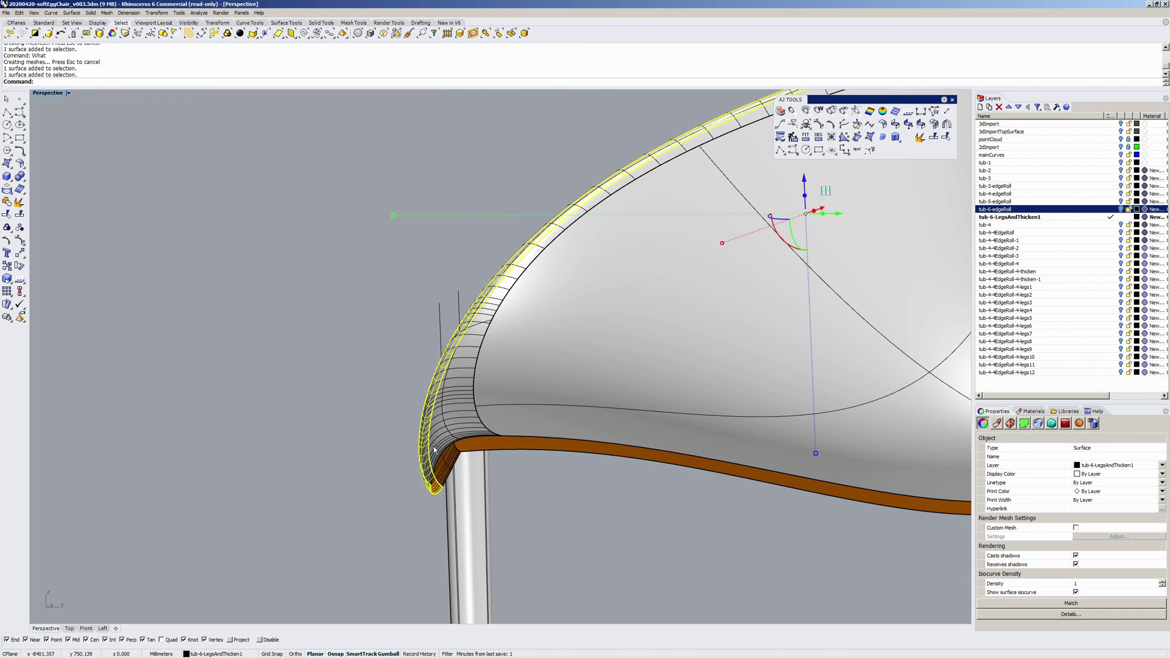
Clear the selection, make tub-4 the current layer, and hide the tub-6-LegsAndThicken1 layer.
click(569, 491)
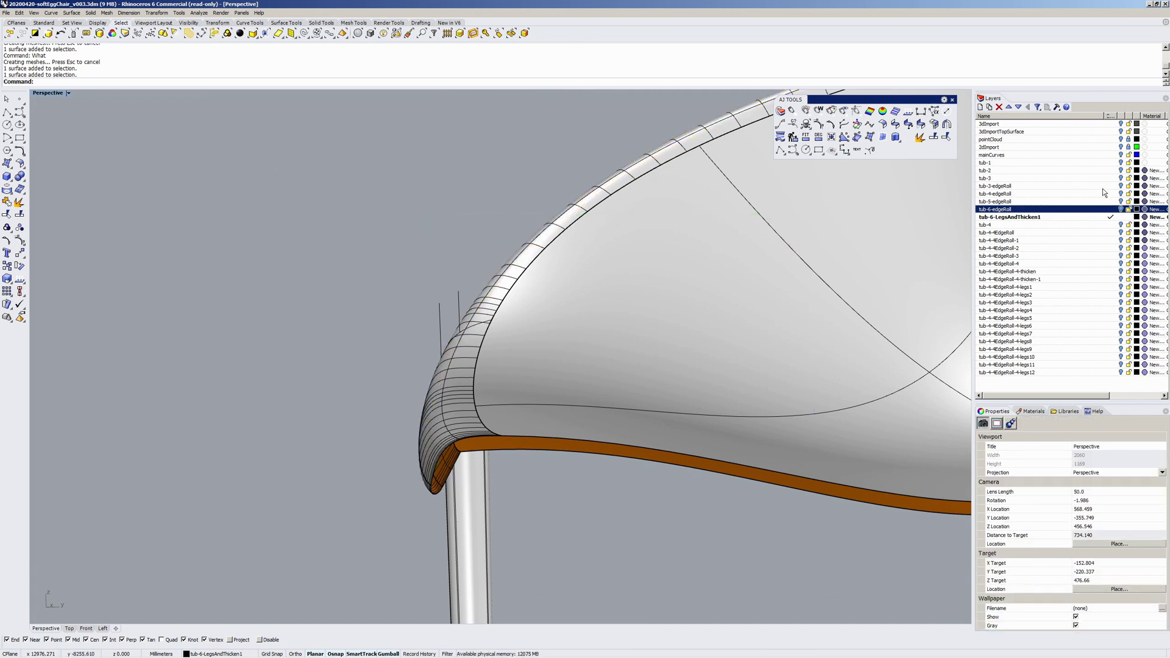
click(1111, 224)
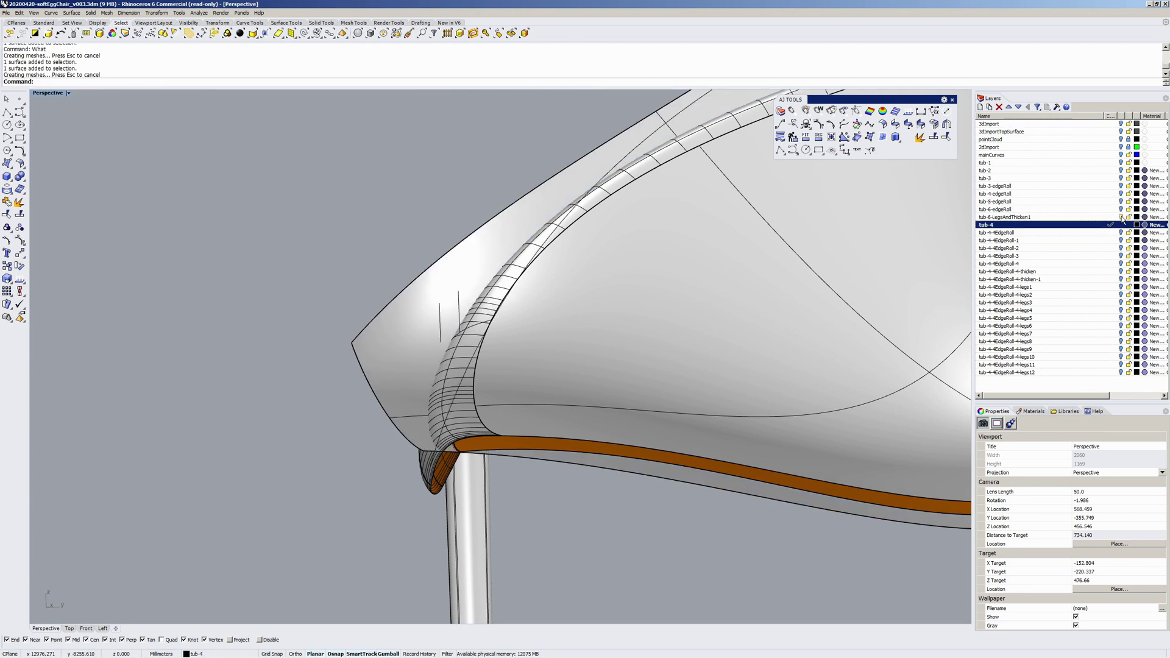
click(1120, 217)
shift+right_drag(479, 461, 644, 425)
scroll(488, 399, down, 8)
Move on past tub-4-4EdgeRoll to make tub-4-4EdgeRoll-4 current, hide tub-4 and tub-4-4EdgeRoll, and examine the rolled rim.
click(1111, 232)
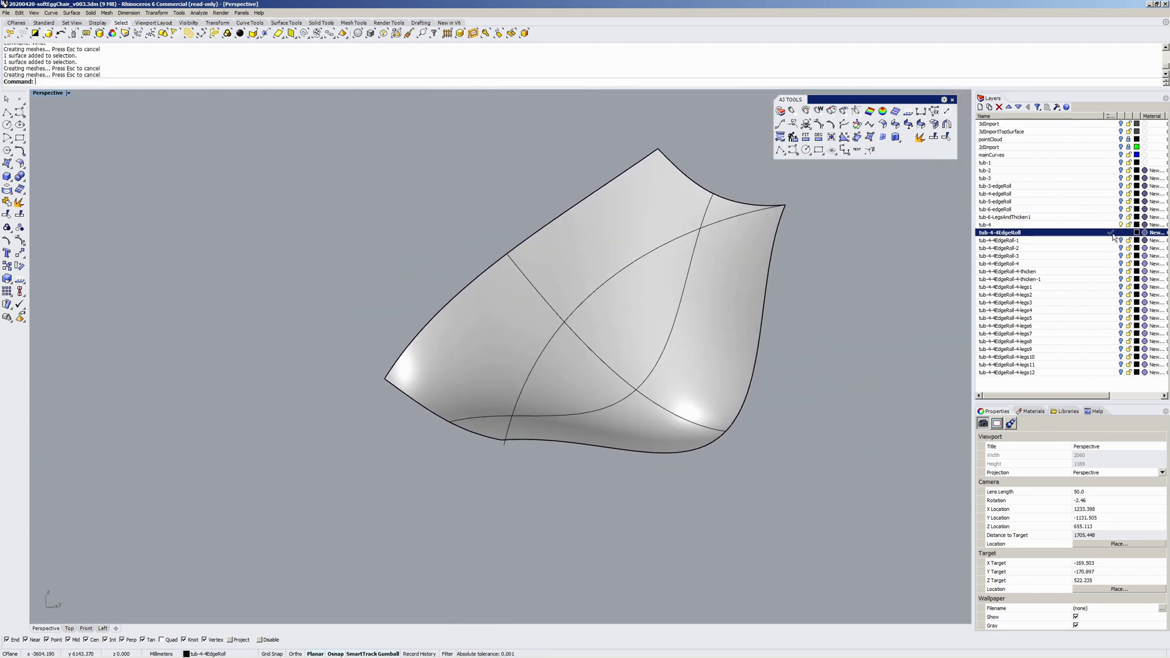
click(1110, 264)
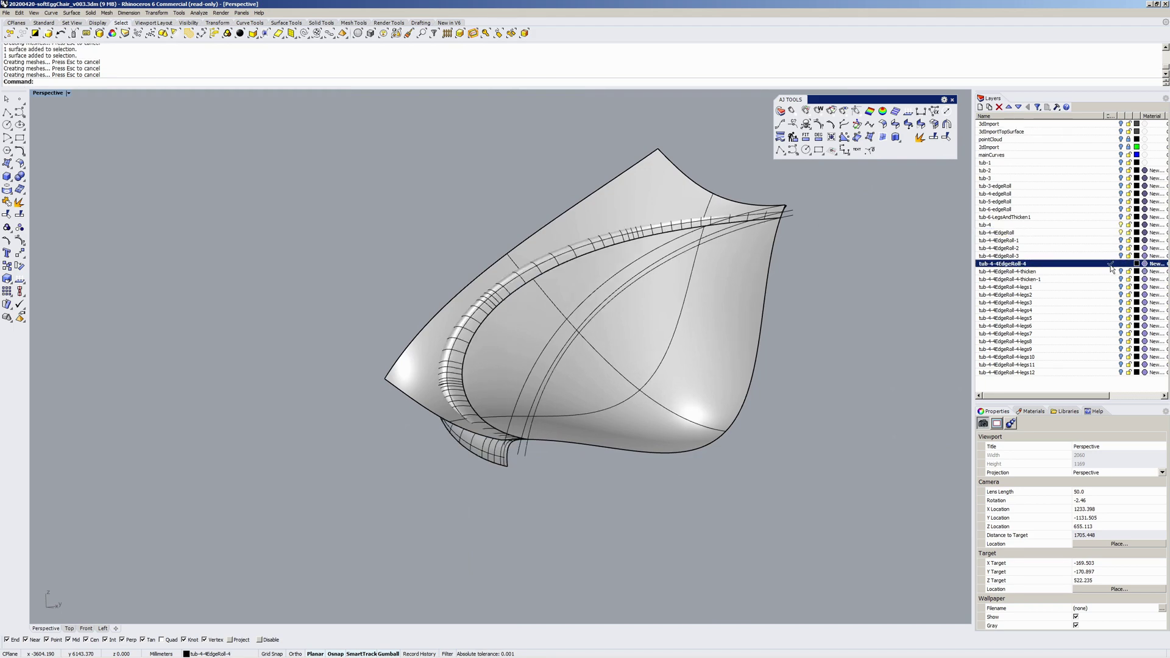
click(1120, 233)
click(1120, 224)
right_drag(543, 364, 671, 368)
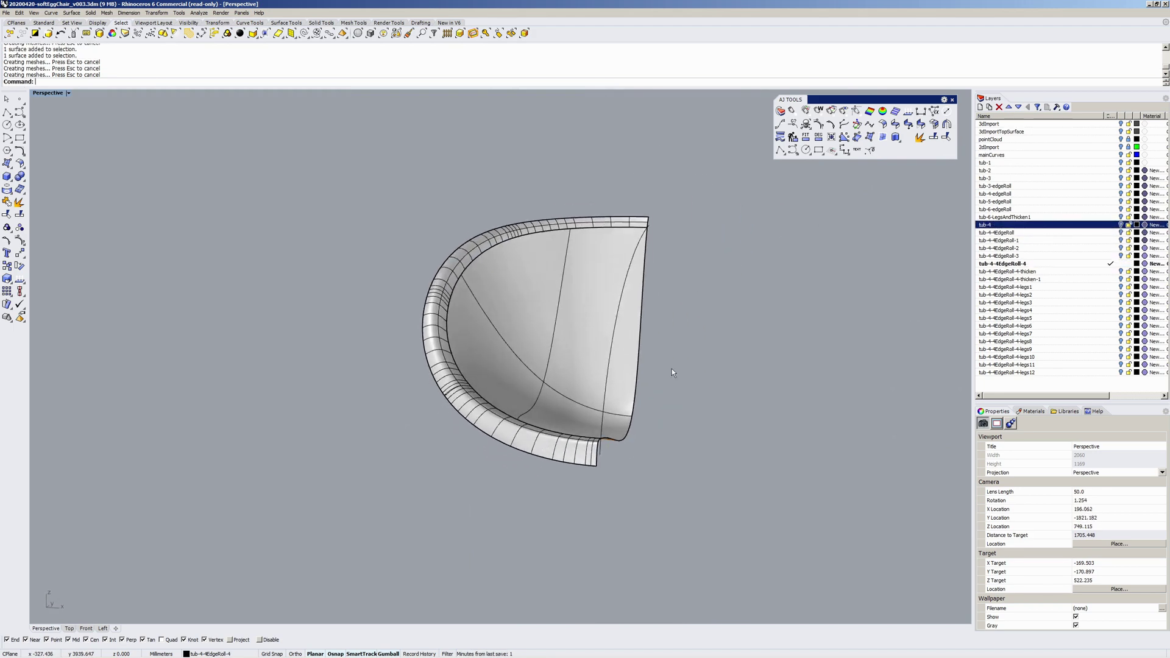
scroll(481, 426, up, 6)
right_drag(481, 427, 482, 268)
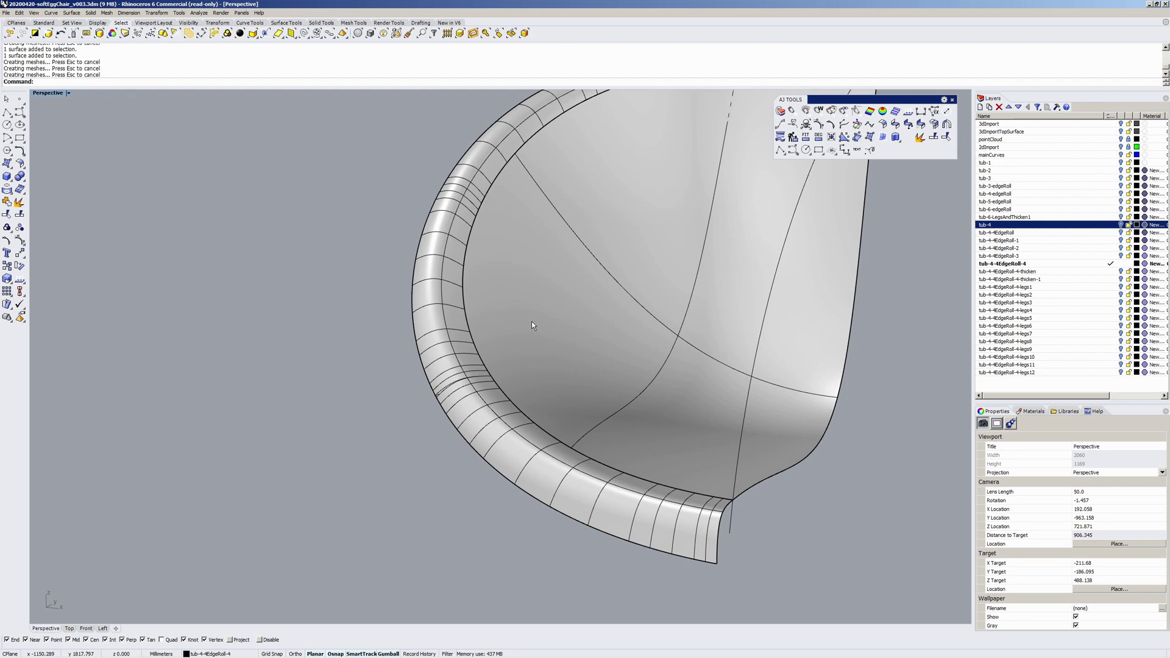
shift+right_drag(532, 321, 498, 336)
Make tub-4-4EdgeRoll-4-thicken-1 the current layer, hide tub-4-4EdgeRoll-4, and examine the thickened rim at the front leg.
click(1110, 279)
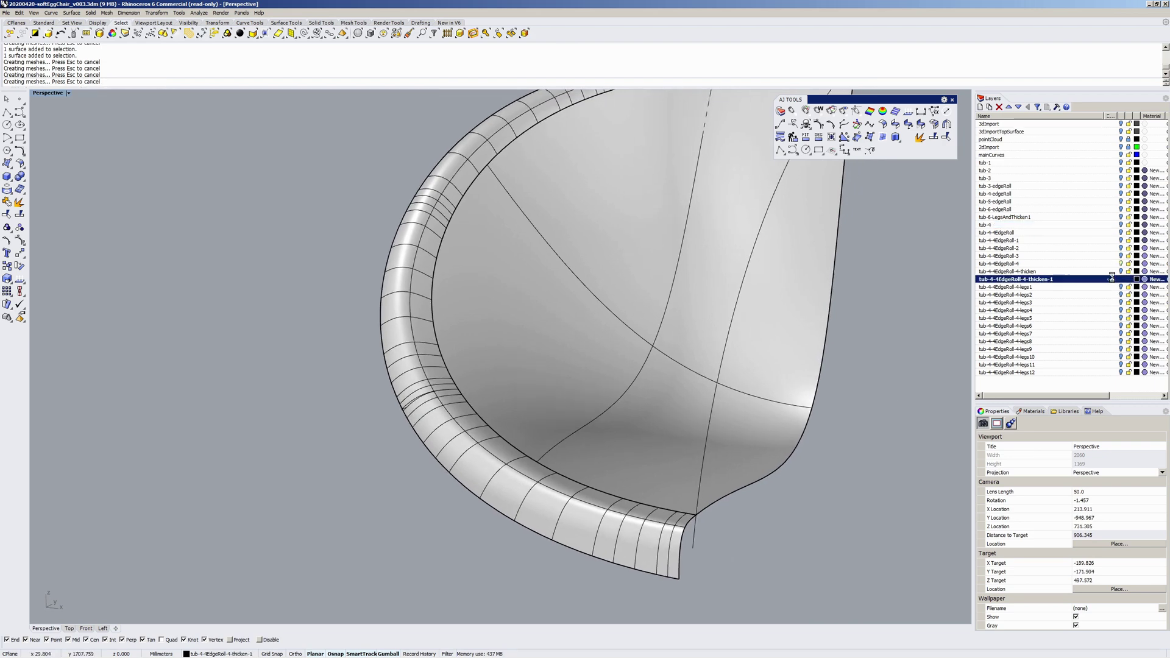
click(1119, 263)
right_drag(735, 488, 616, 451)
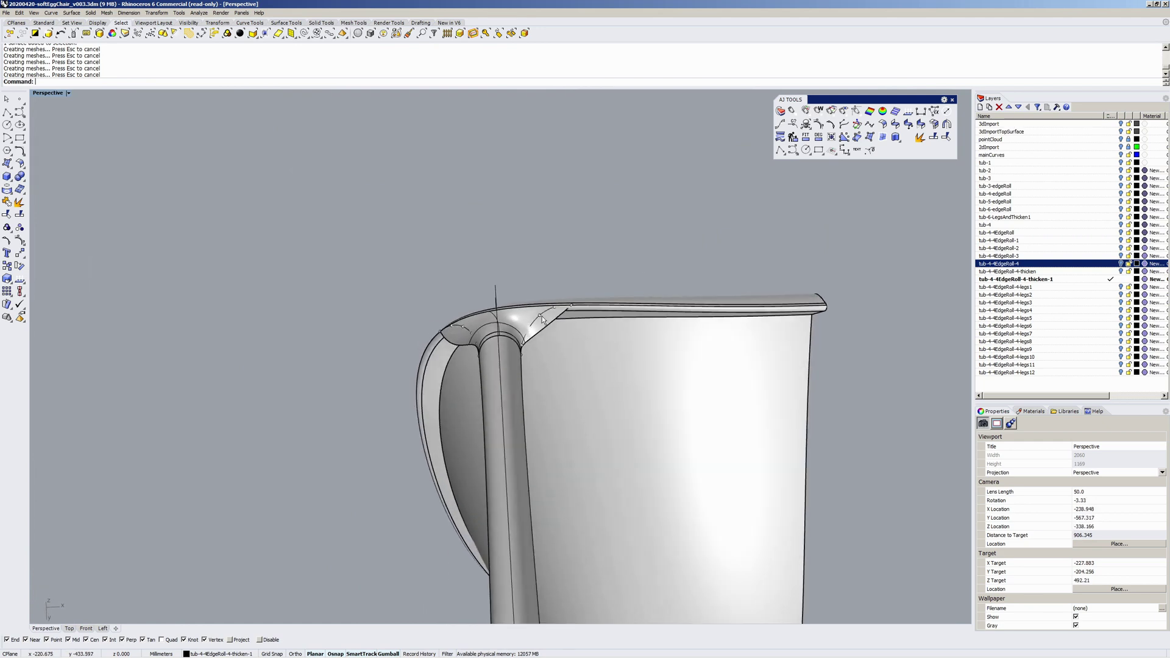
scroll(570, 334, up, 6)
right_drag(570, 334, 631, 355)
scroll(690, 363, down, 5)
Show the viewport in Rendered display mode and inspect the blend between the front leg and the rim.
click(618, 361)
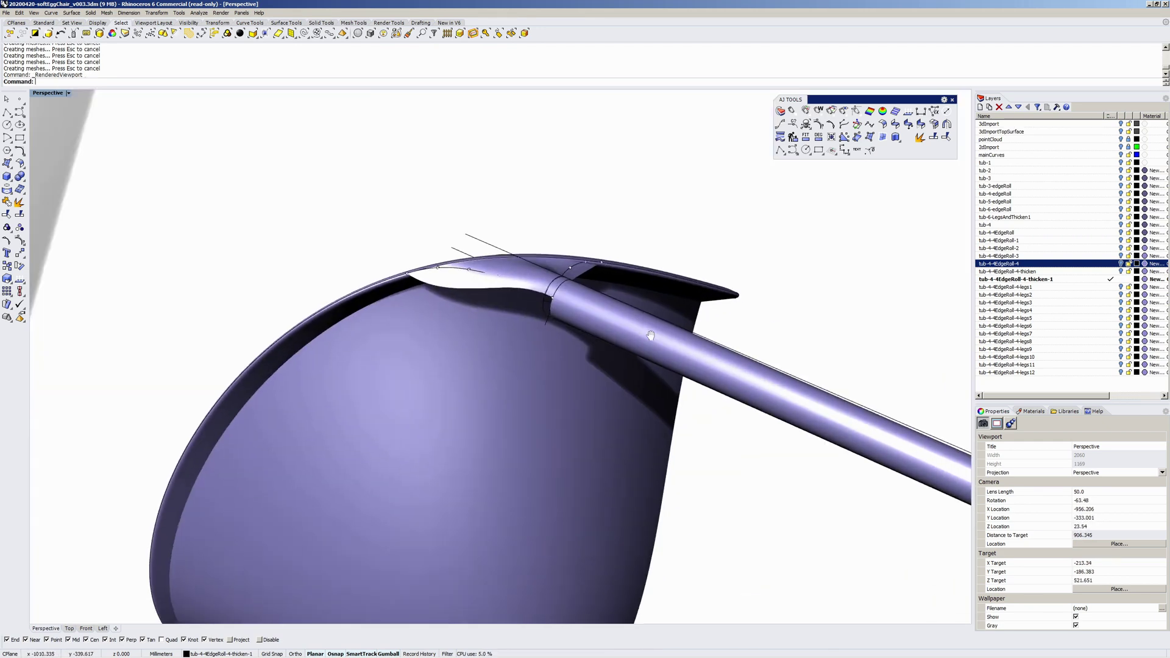
scroll(539, 283, up, 6)
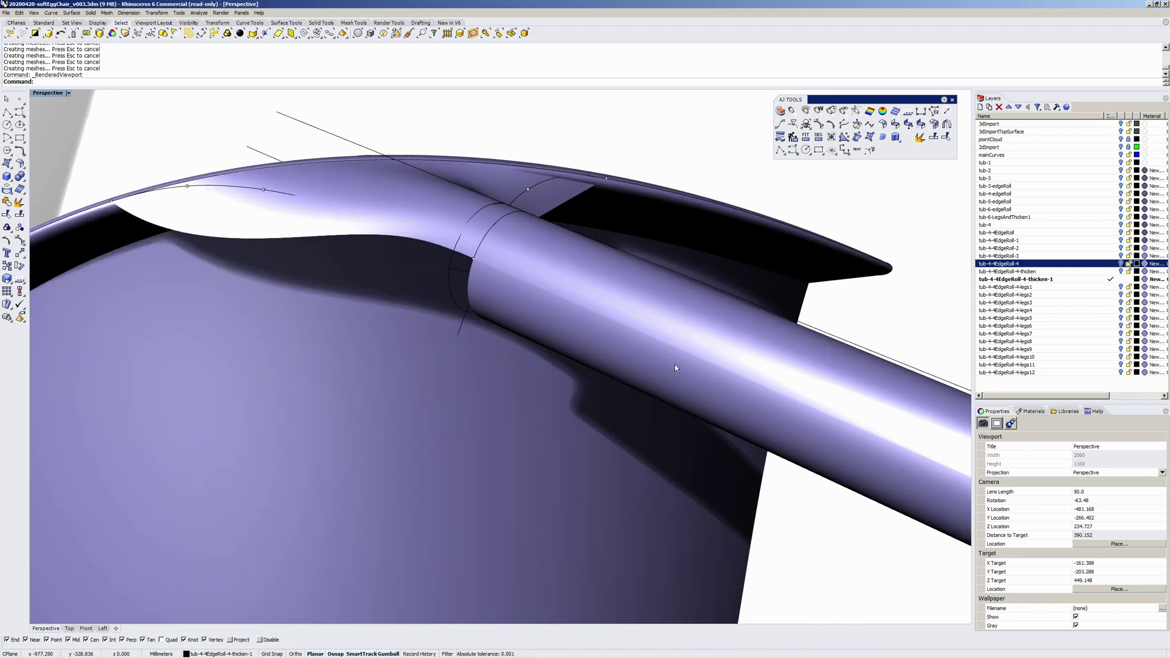
scroll(517, 265, down, 3)
right_drag(560, 284, 608, 314)
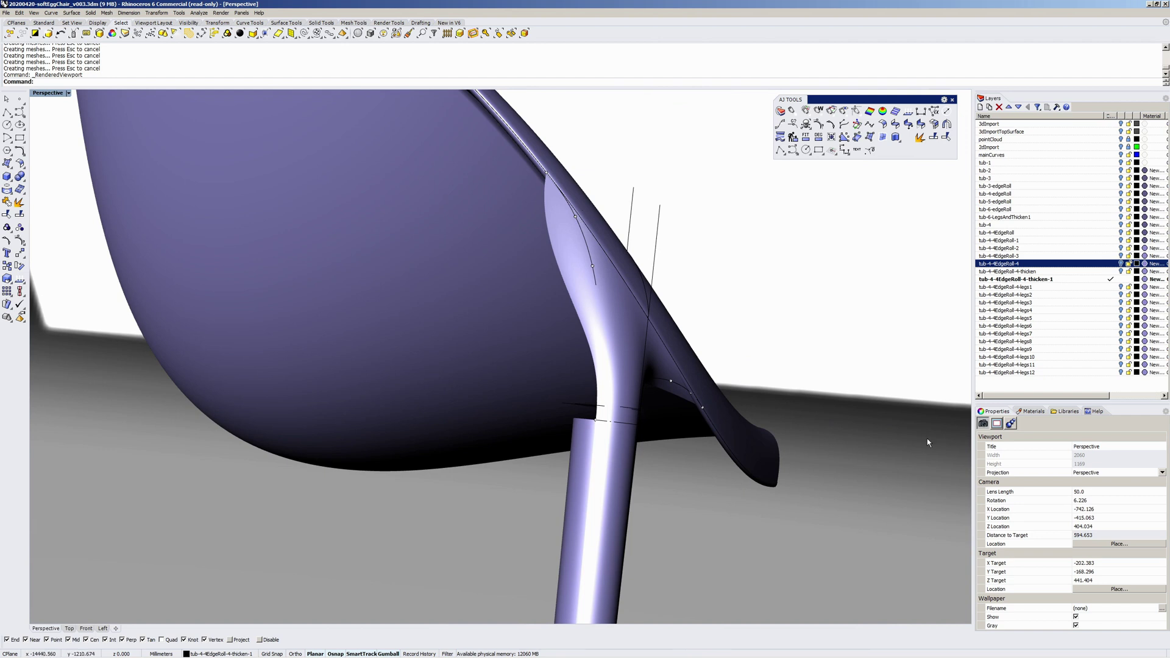
Make tub-4-4EdgeRoll-4-legs1 the current layer, hide tub-4-4EdgeRoll-4-thicken-1, and return the viewport to Shaded display mode.
click(1111, 287)
click(1121, 279)
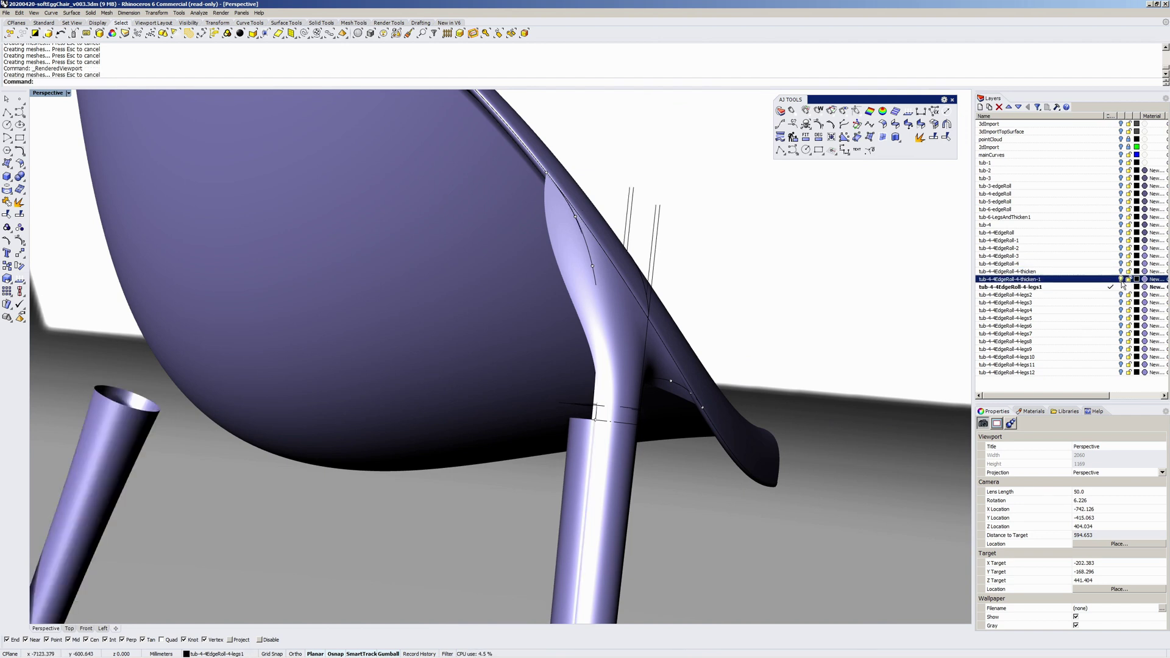
mouse_move(616, 396)
right_down()
mouse_move(394, 379)
mouse_move(673, 361)
mouse_move(622, 385)
right_up()
middle_click(526, 379)
click(547, 375)
scroll(394, 374, up, 4)
scroll(393, 370, up, 2)
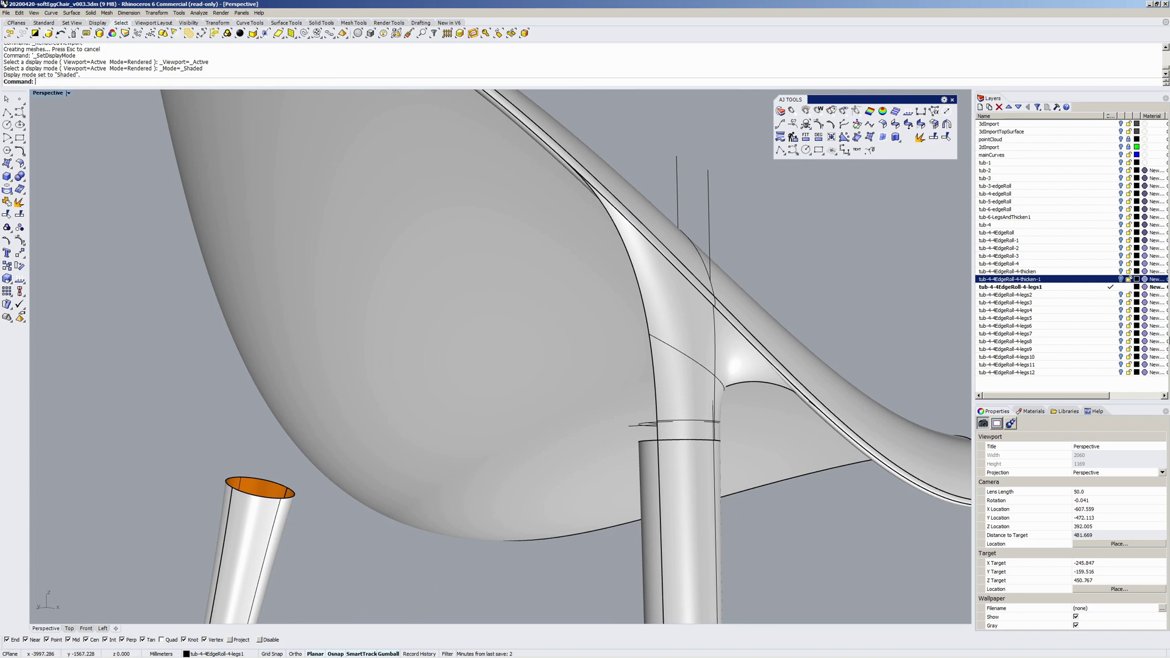
Make tub-4-4EdgeRoll-4-legs2 the current layer, hide tub-4-4EdgeRoll-4-legs1, and examine the rear leg's blend into the tub.
click(1111, 296)
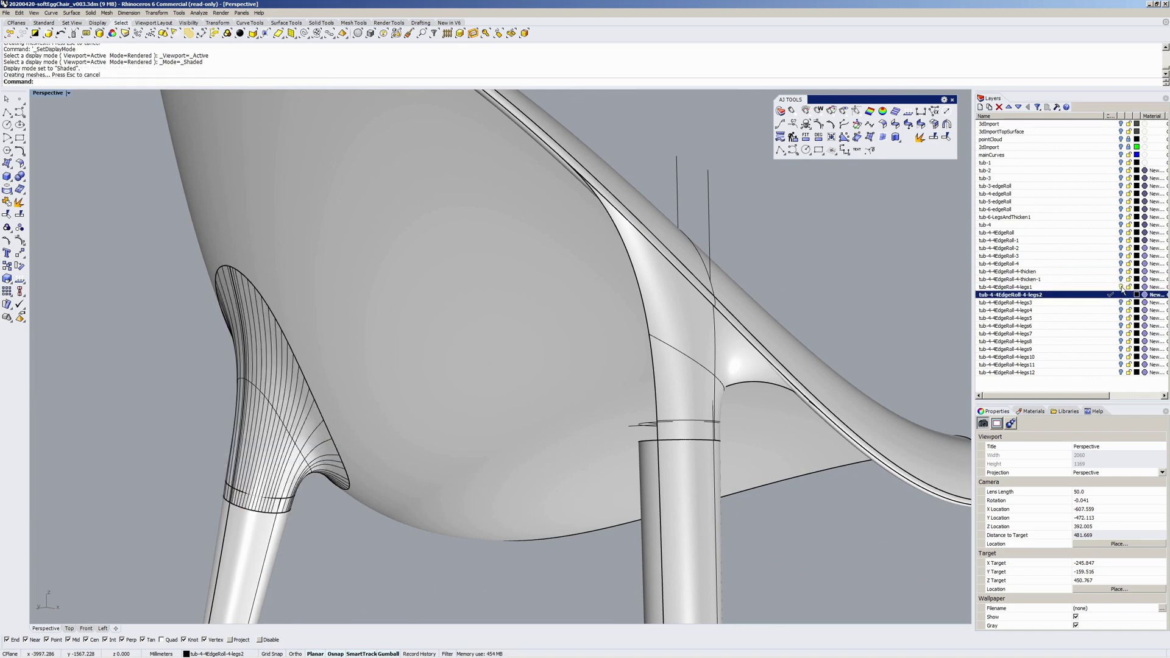
click(1123, 290)
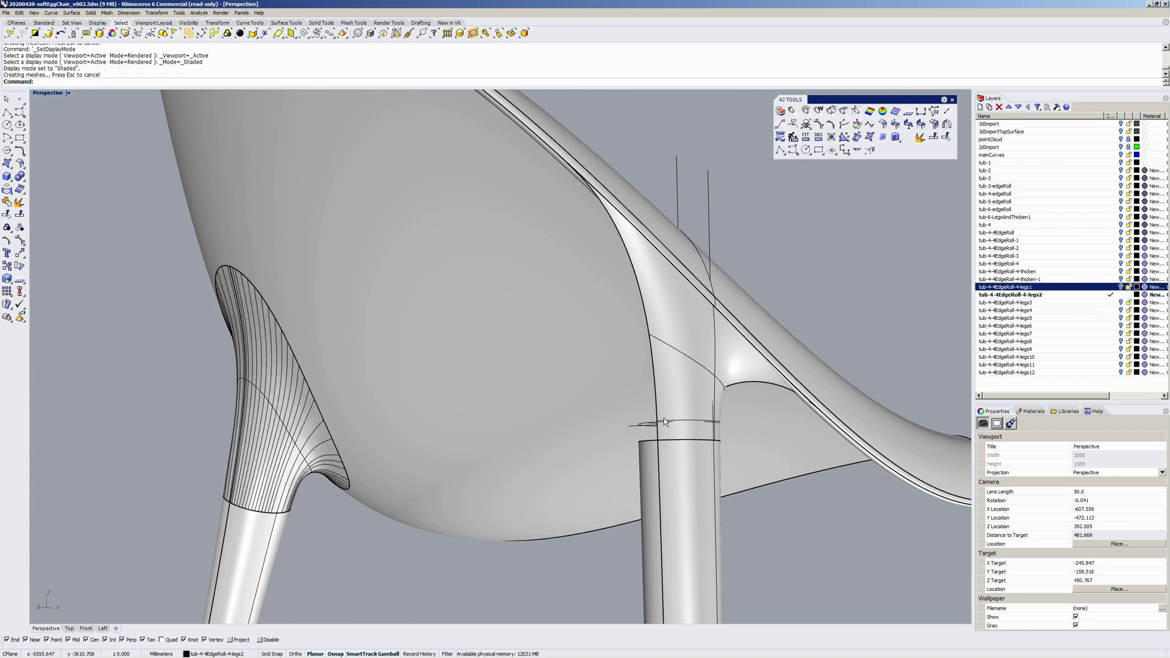
scroll(646, 417, down, 4)
right_drag(549, 415, 755, 397)
scroll(585, 365, down, 4)
right_drag(574, 360, 539, 329)
right_drag(616, 430, 523, 440)
shift+right_drag(522, 440, 472, 427)
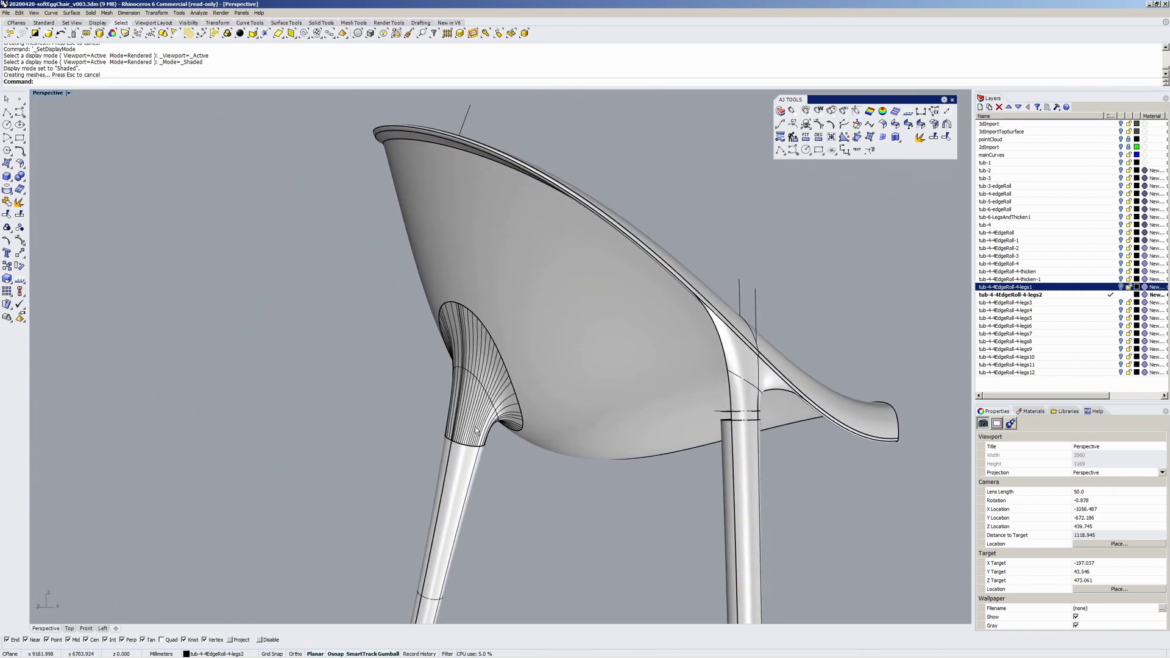
Make tub-4-4EdgeRoll-4-legs3 the current layer, hide tub-4-4EdgeRoll-4-legs2, and look at the reworked rear leg blend.
click(1111, 303)
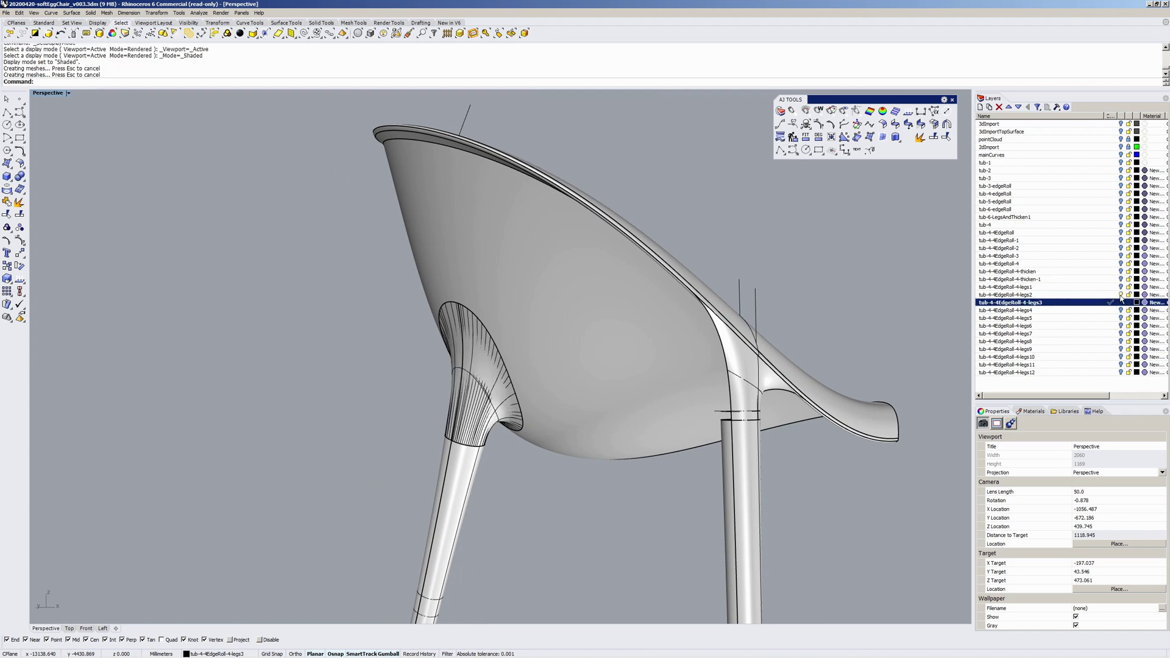
click(1120, 295)
right_drag(701, 390, 727, 393)
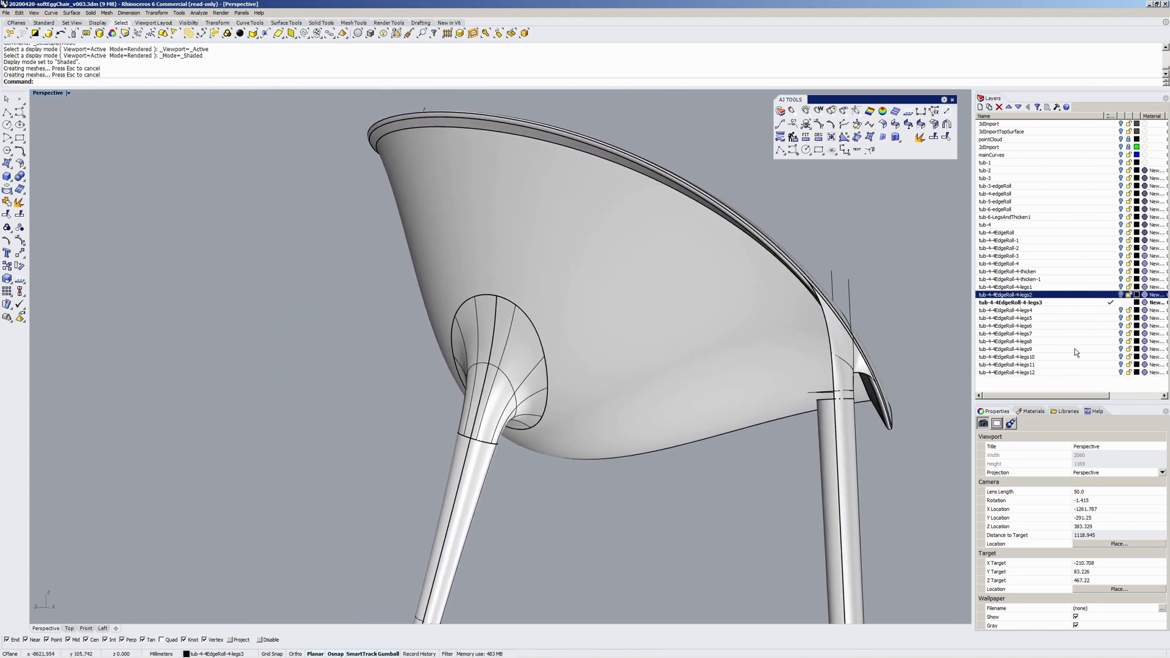
Move on past tub-4-4EdgeRoll-4-legs4 to the legs5 layer, hiding legs3 and legs4, and view the under-seat rail from below.
click(1110, 311)
click(1121, 303)
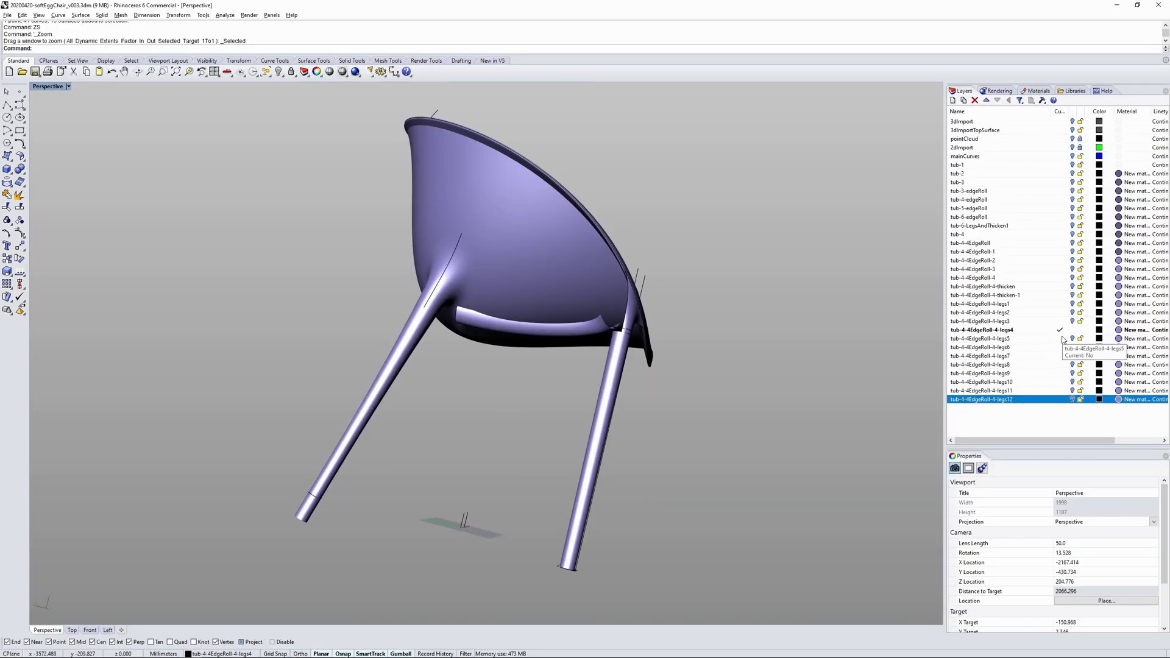
click(1061, 339)
click(1073, 331)
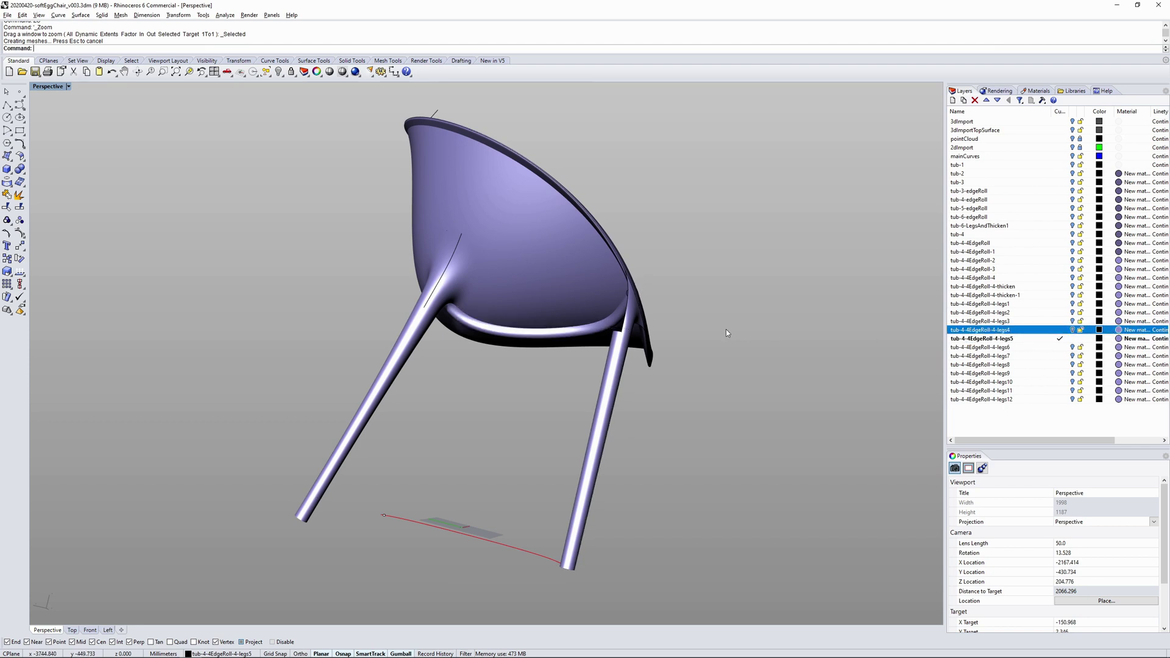
right_drag(726, 329, 662, 287)
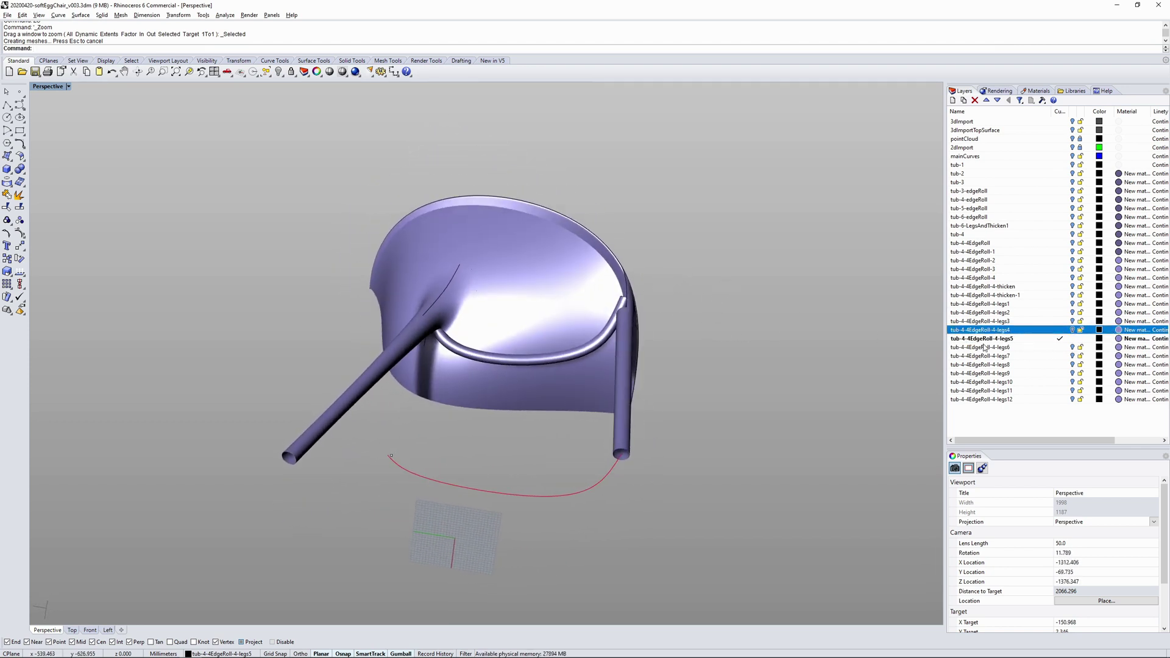
Make tub-4-4EdgeRoll-4-legs6 the current layer, hide legs5, and examine the rail where it meets the front leg.
click(1060, 347)
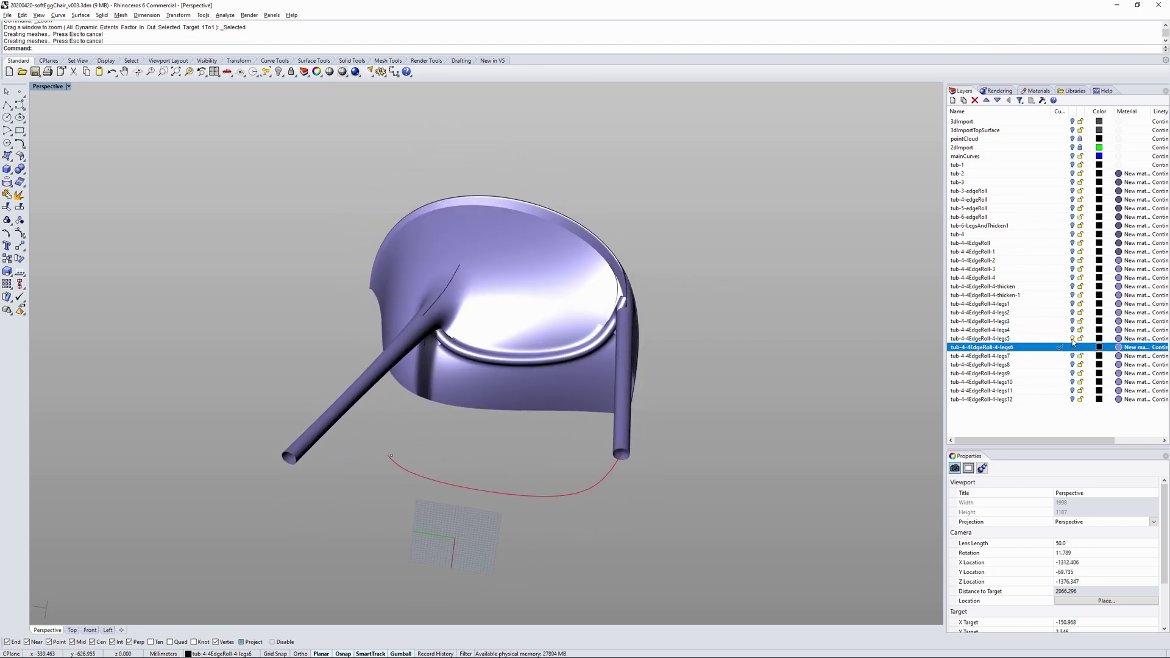
right_drag(497, 287, 579, 335)
scroll(547, 320, up, 6)
right_drag(697, 353, 667, 308)
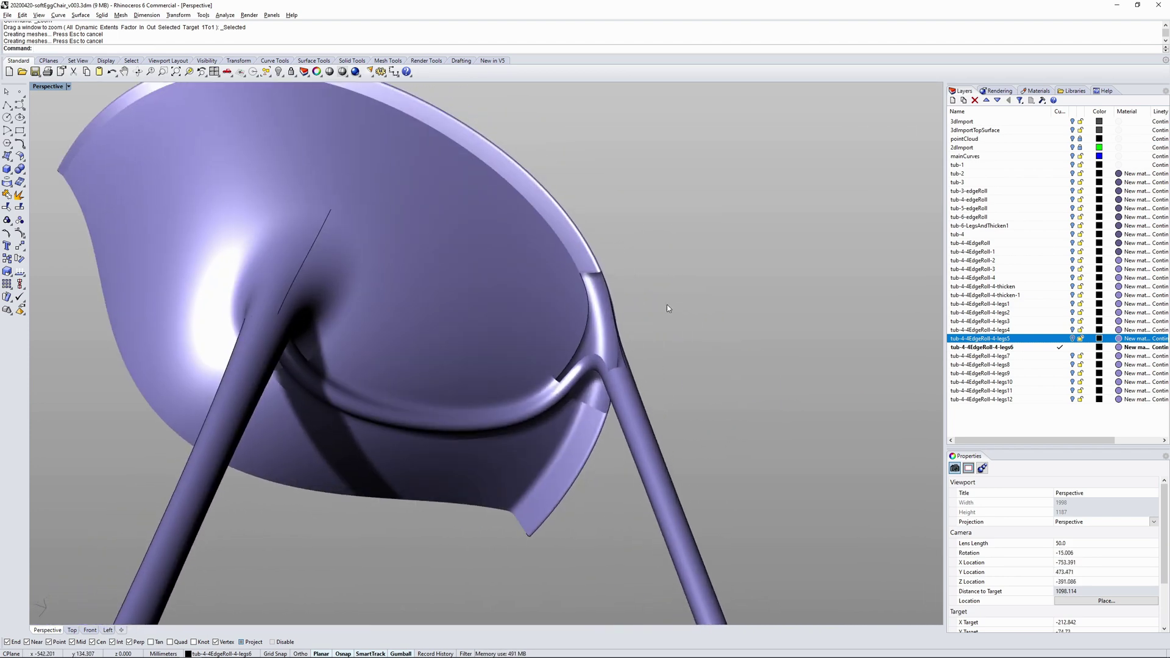
Make tub-4-4EdgeRoll-4-legs7 the current layer and hide the tub-4-4EdgeRoll-4-legs6 layer.
click(1061, 356)
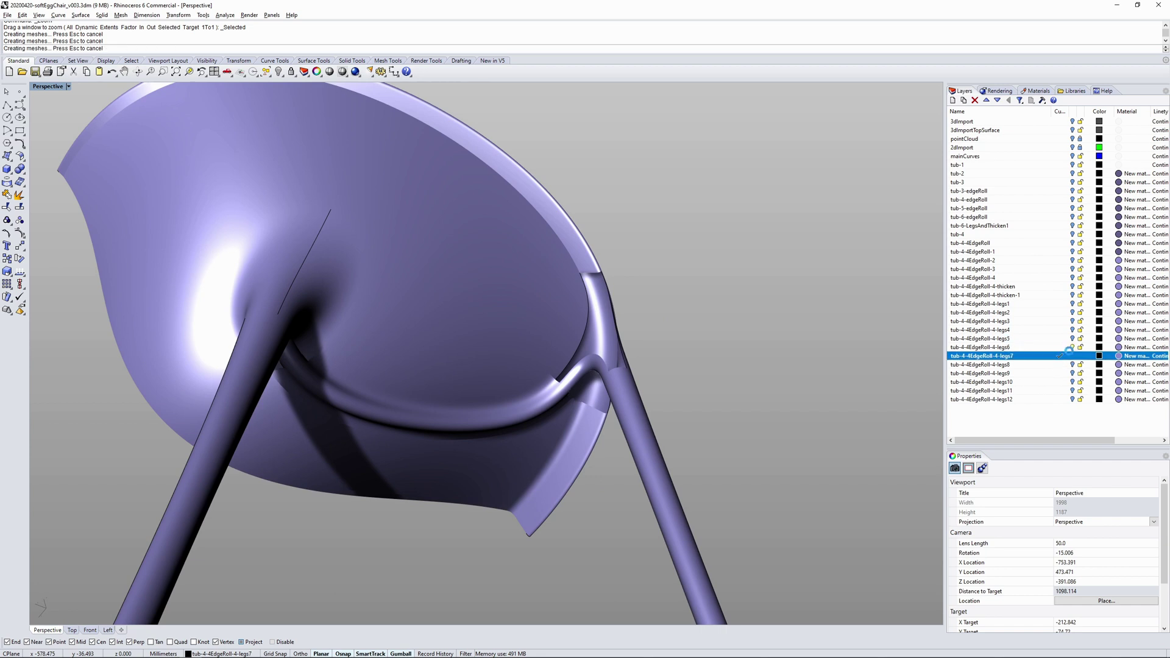
click(1072, 347)
right_drag(690, 356, 718, 338)
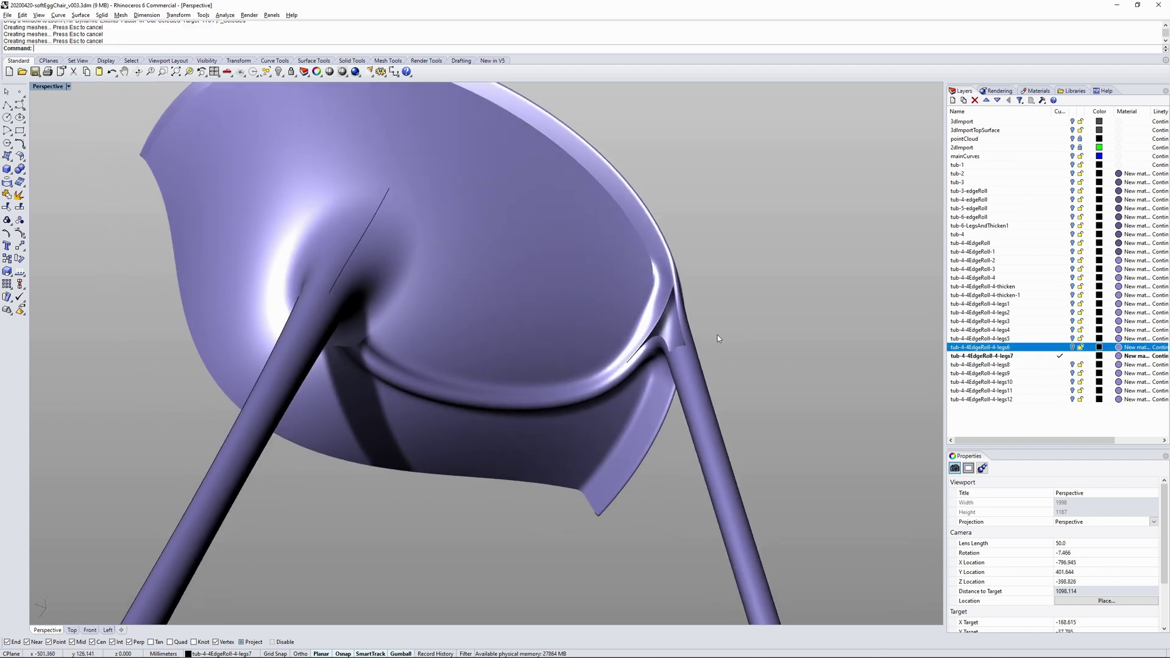
Make tub-4-4EdgeRoll-4-legs8 the current layer, hide legs7, and examine the underside between rail and rim.
click(1060, 364)
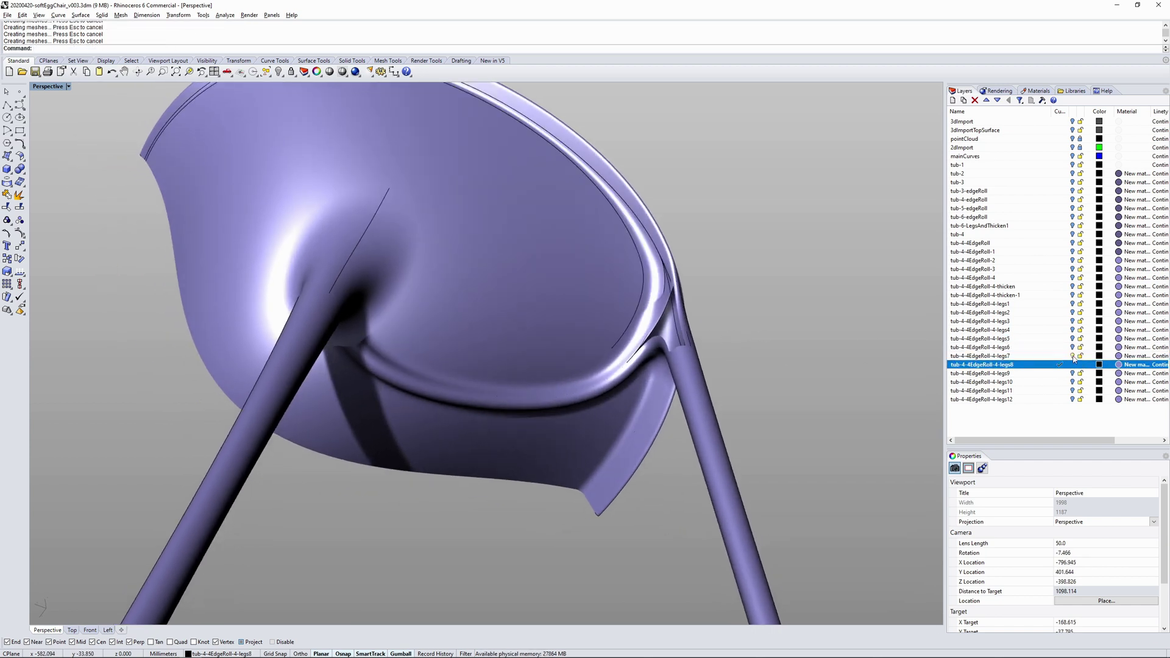
click(1072, 356)
right_drag(690, 259, 631, 353)
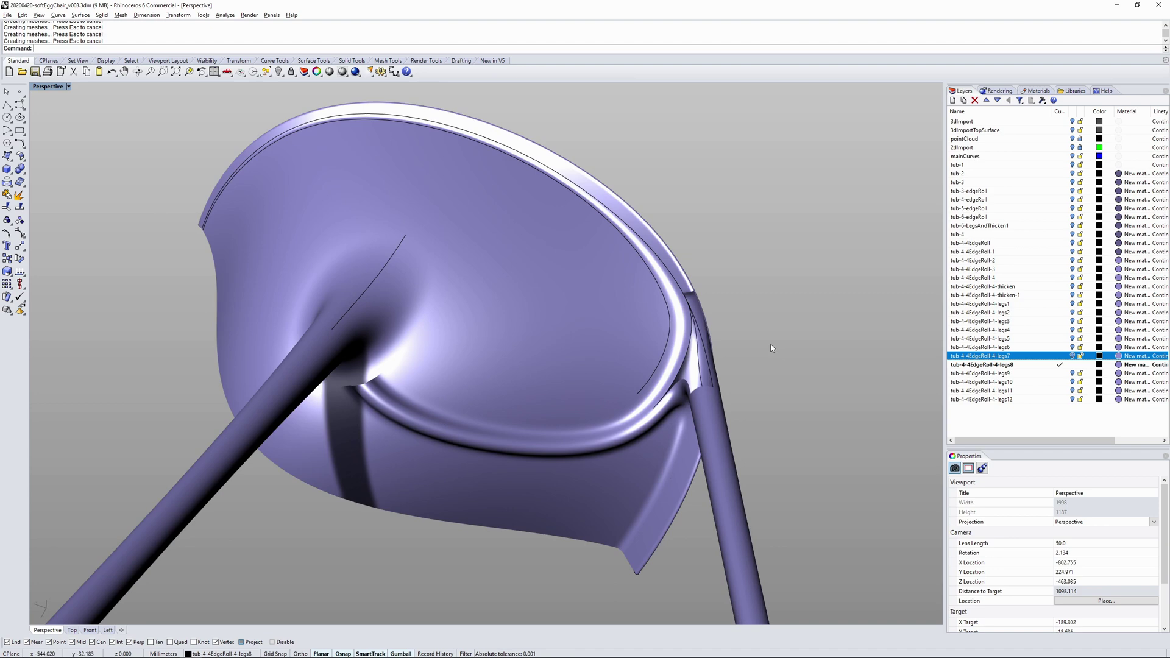
right_drag(771, 348, 862, 381)
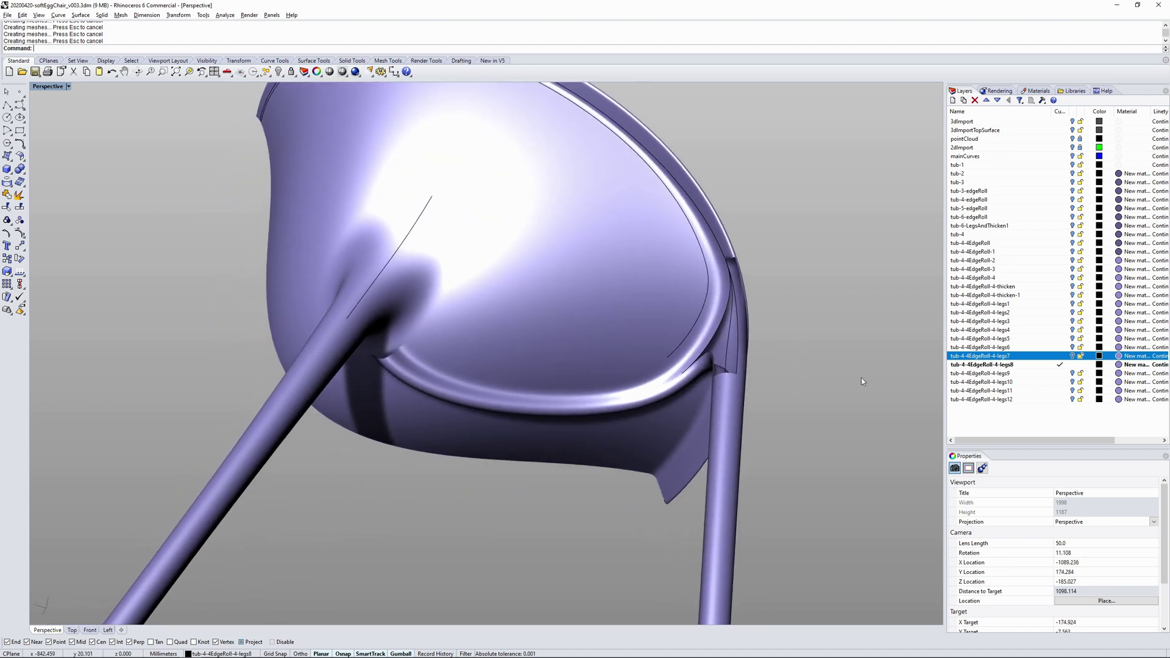
Make tub-4-4EdgeRoll-4-legs9 the current layer, hide legs8, and examine the front leg junction up close.
click(1061, 373)
click(1072, 364)
right_drag(745, 292, 771, 289)
scroll(737, 340, up, 4)
right_drag(737, 339, 792, 314)
Make tub-4-4EdgeRoll-4-legs10 the current layer, hide legs9, and look at the rail's end near the rear leg.
click(1060, 382)
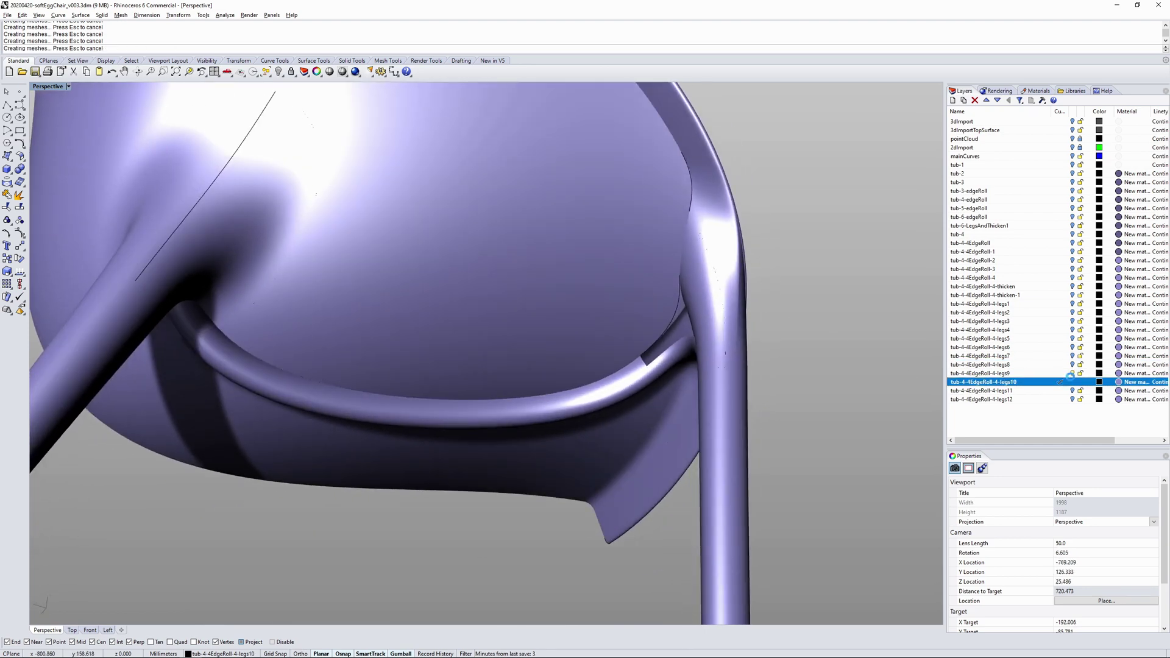
click(1072, 374)
right_drag(689, 352, 527, 341)
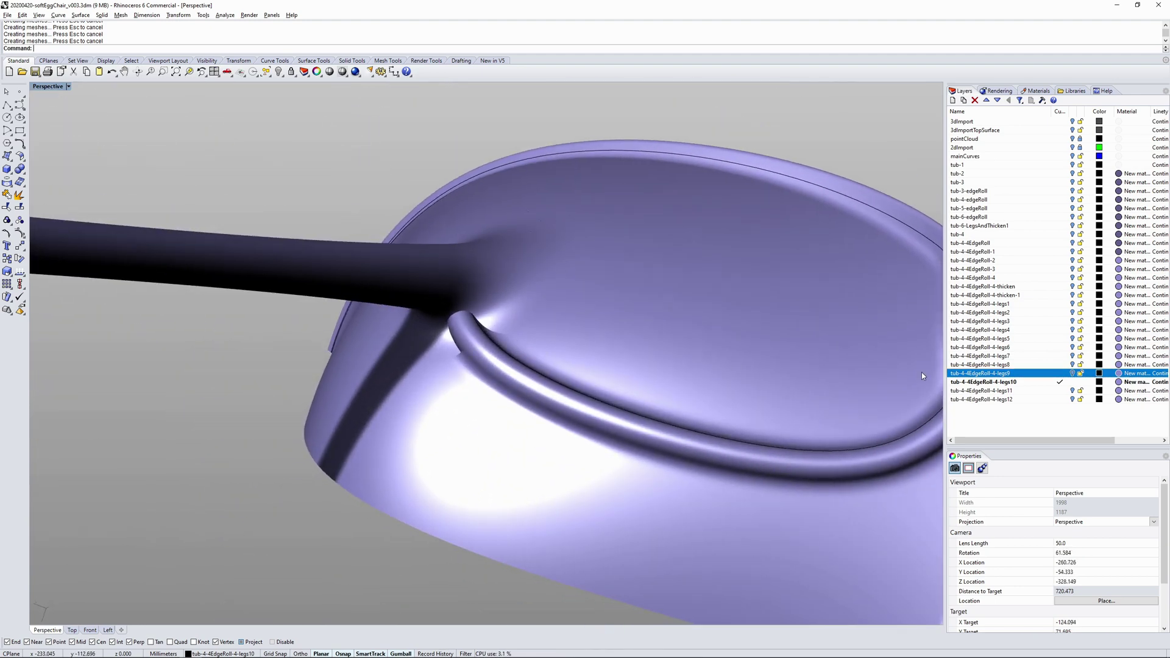
Make tub-4-4EdgeRoll-4-legs11 the current layer, hide legs10, and set the viewport to Shaded display mode.
click(1061, 391)
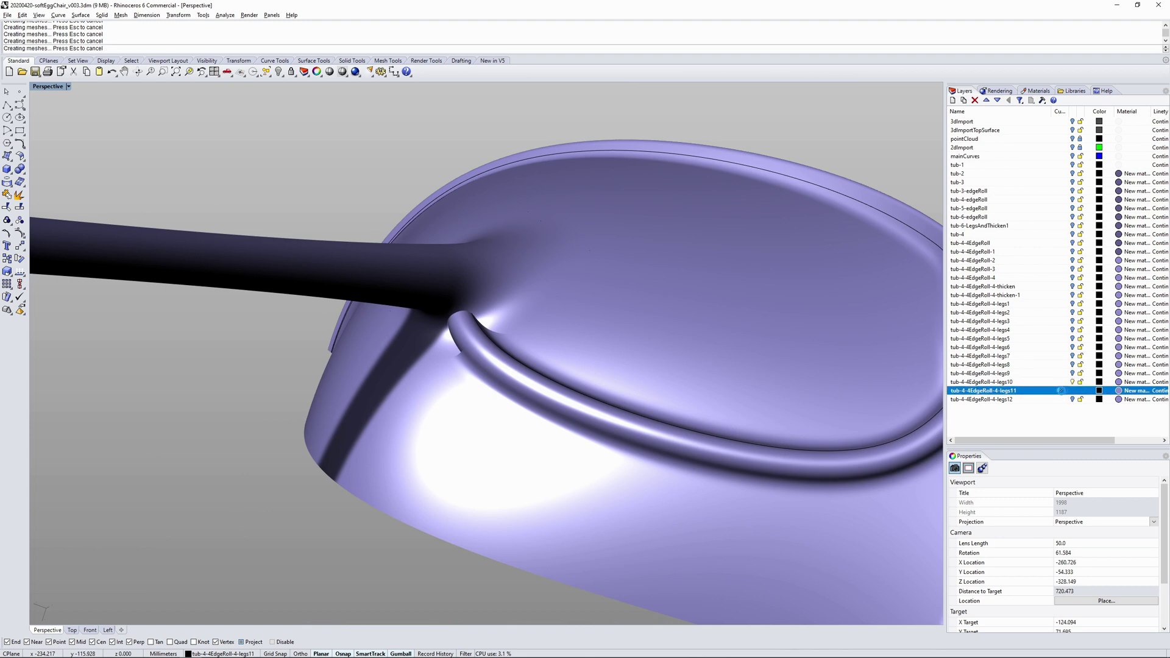
click(1073, 382)
mouse_move(586, 371)
right_down()
mouse_move(448, 334)
mouse_move(463, 305)
mouse_move(454, 344)
mouse_move(526, 363)
mouse_move(557, 356)
right_up()
middle_click(451, 349)
click(495, 369)
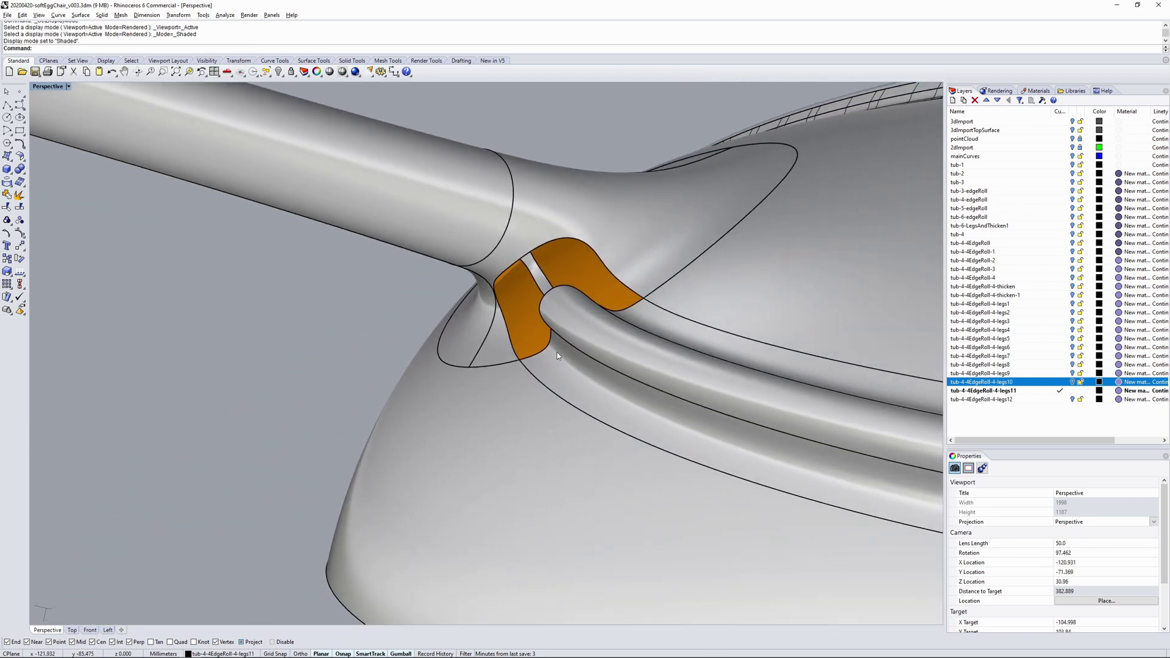
Make tub-4-4EdgeRoll-4-legs12 the current layer and hide the tub-4-4EdgeRoll-4-legs11 layer.
click(1059, 399)
click(1071, 390)
click(1072, 390)
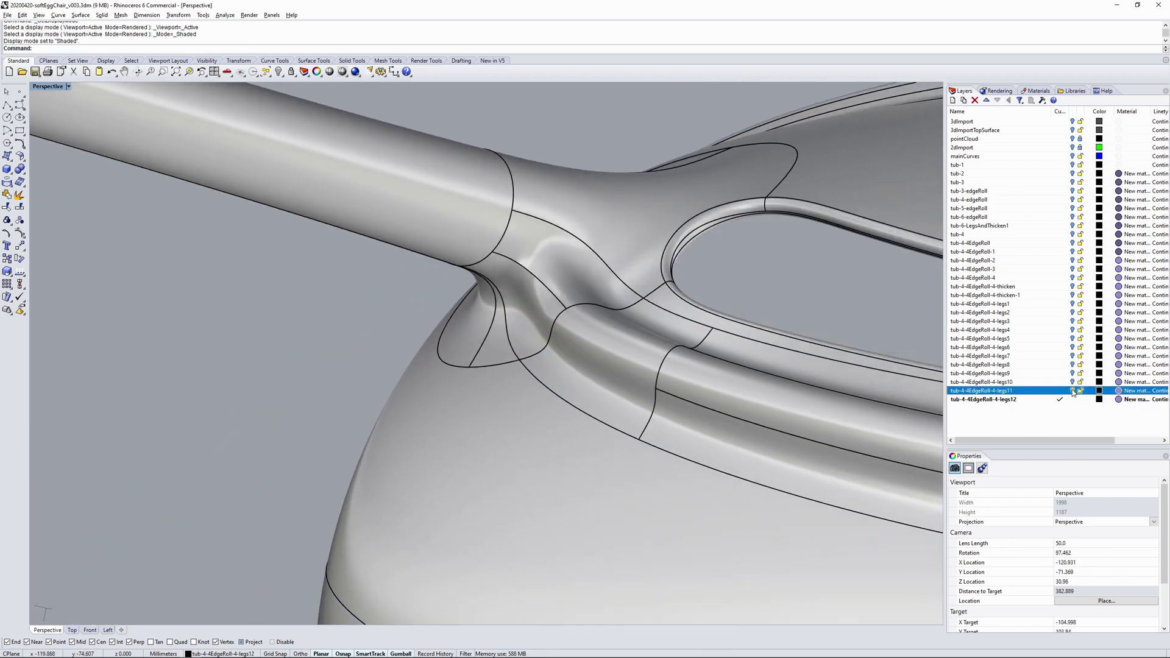
right_drag(676, 312, 481, 174)
Show the complete chair in Rendered display mode and examine it as a whole from the front.
scroll(561, 381, down, 6)
scroll(572, 333, down, 6)
scroll(517, 316, down, 4)
click(522, 303)
scroll(523, 317, up, 5)
scroll(570, 311, down, 5)
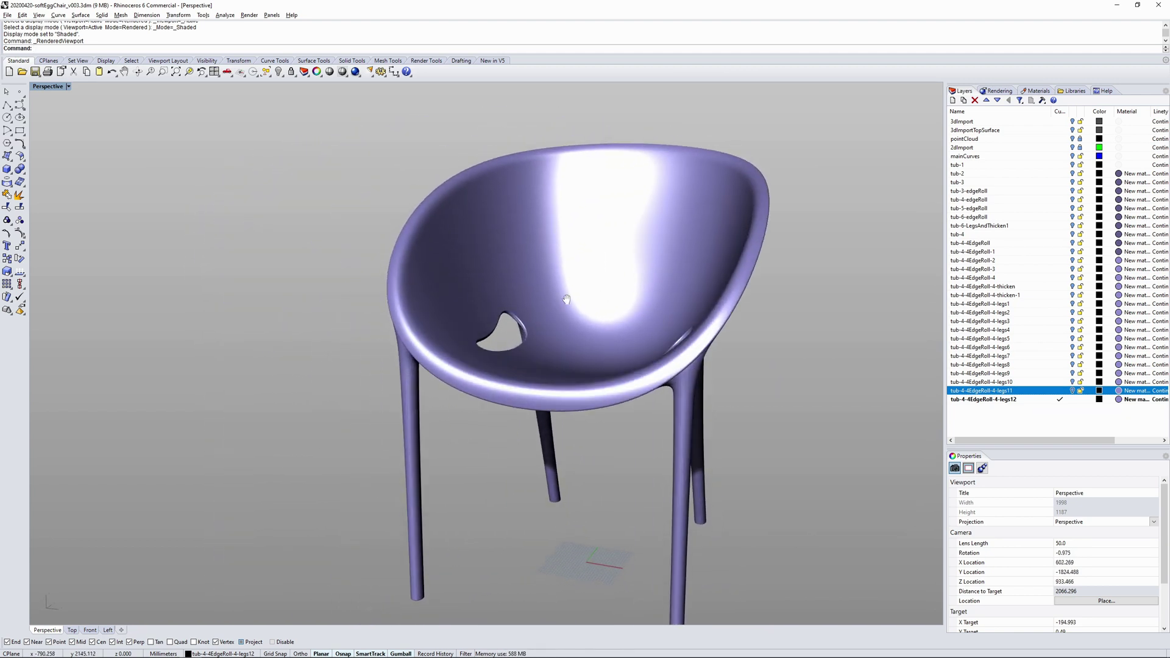
shift+right_drag(566, 299, 515, 302)
right_drag(328, 236, 545, 295)
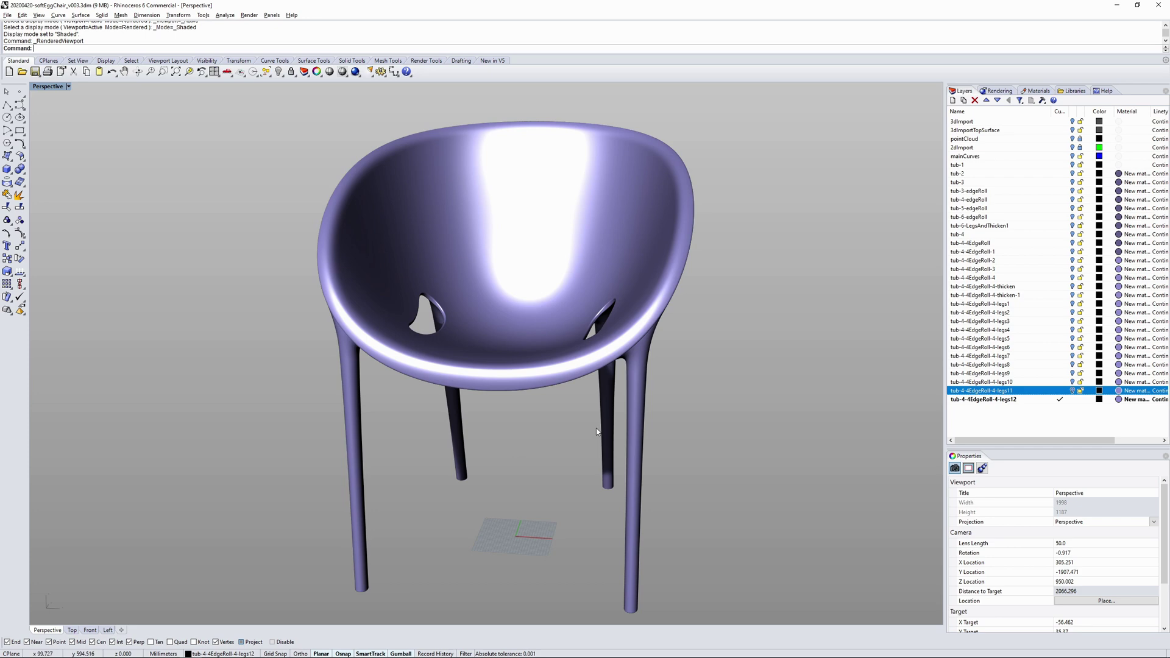
Switch to Windows Photo Viewer and browse the chair renderings from 20200423-softEggChair_003.png through 000 and 001 to 002.
shift+right_drag(544, 432, 545, 419)
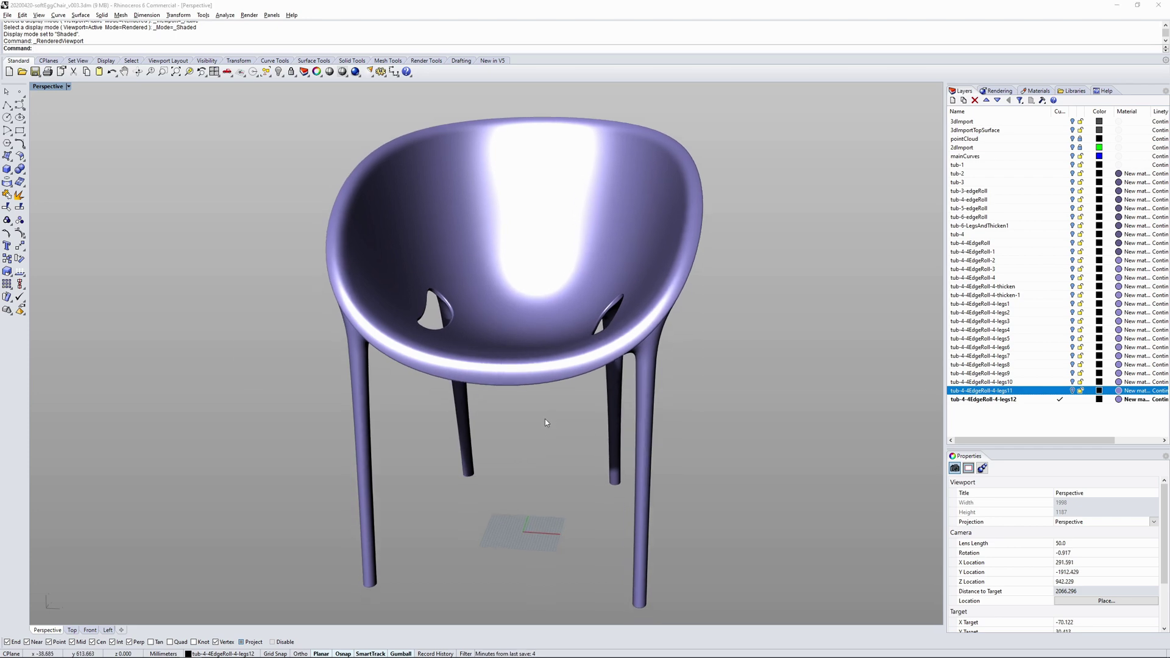
key(alt+Tab)
key(alt+Tab)
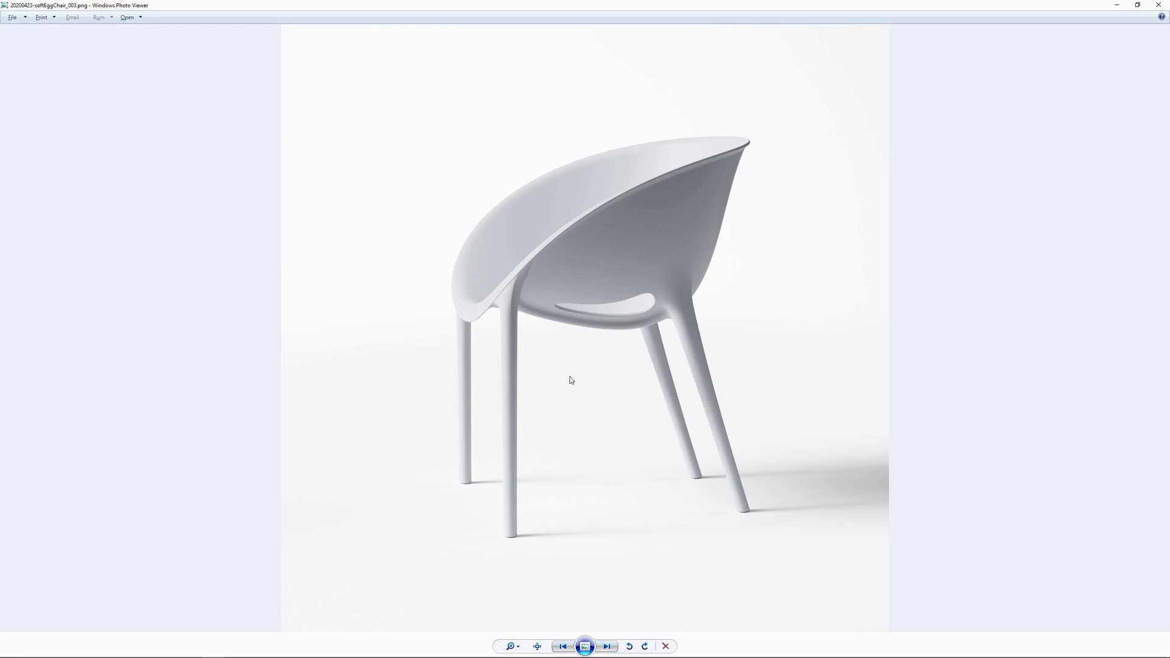
key(Right)
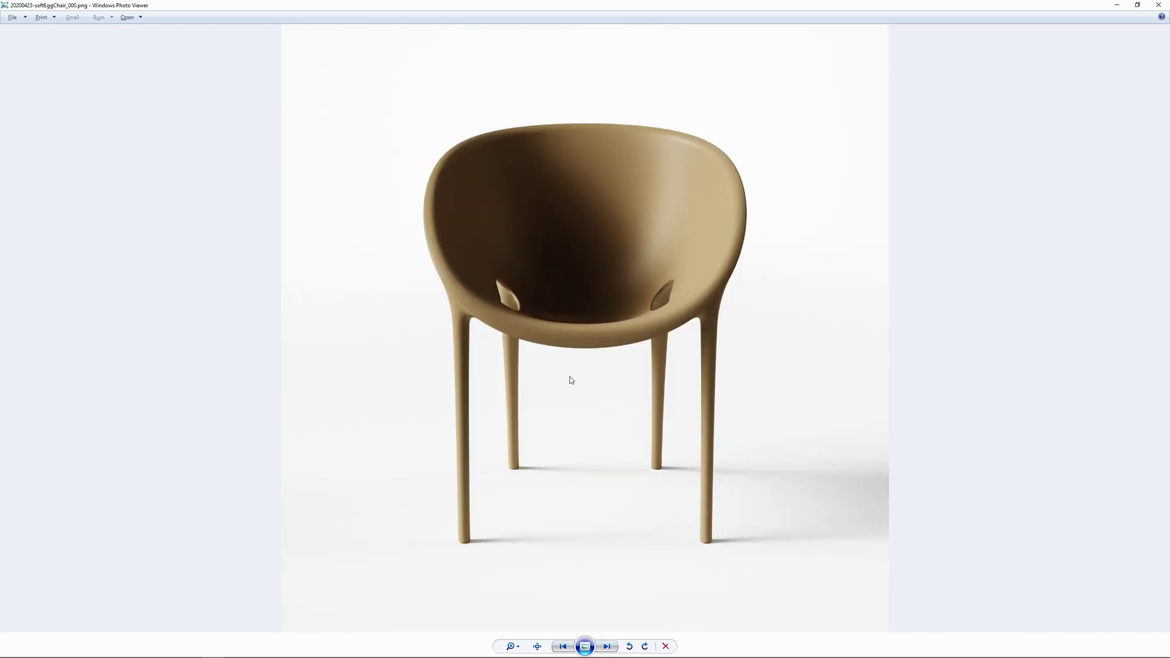
key(Right)
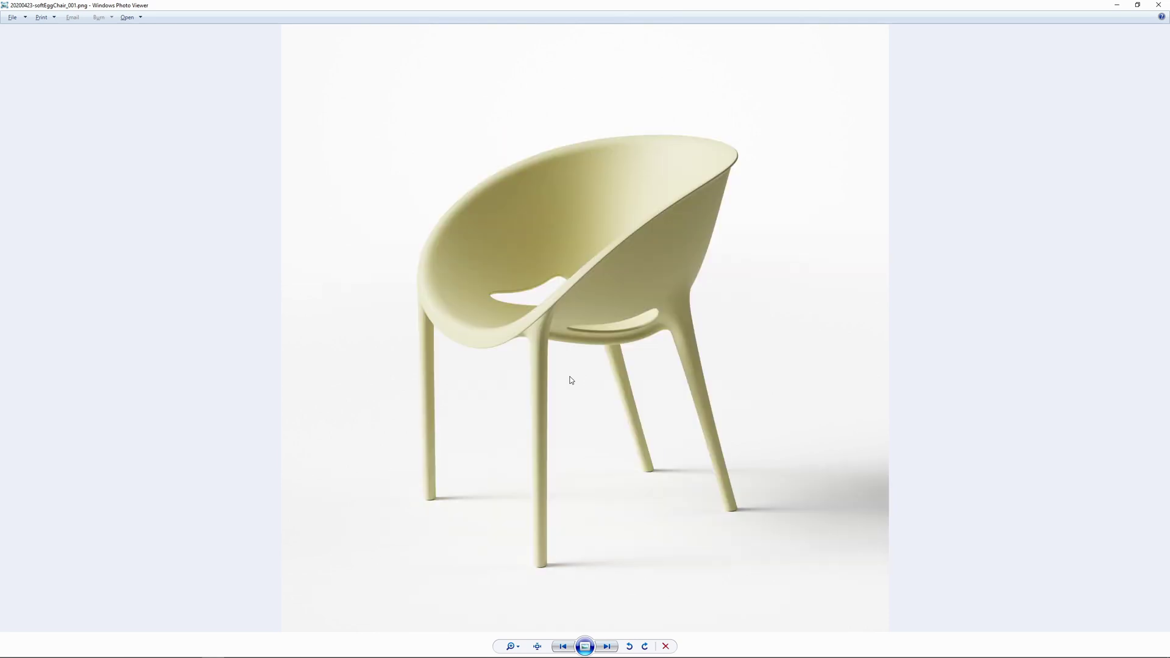
key(Right)
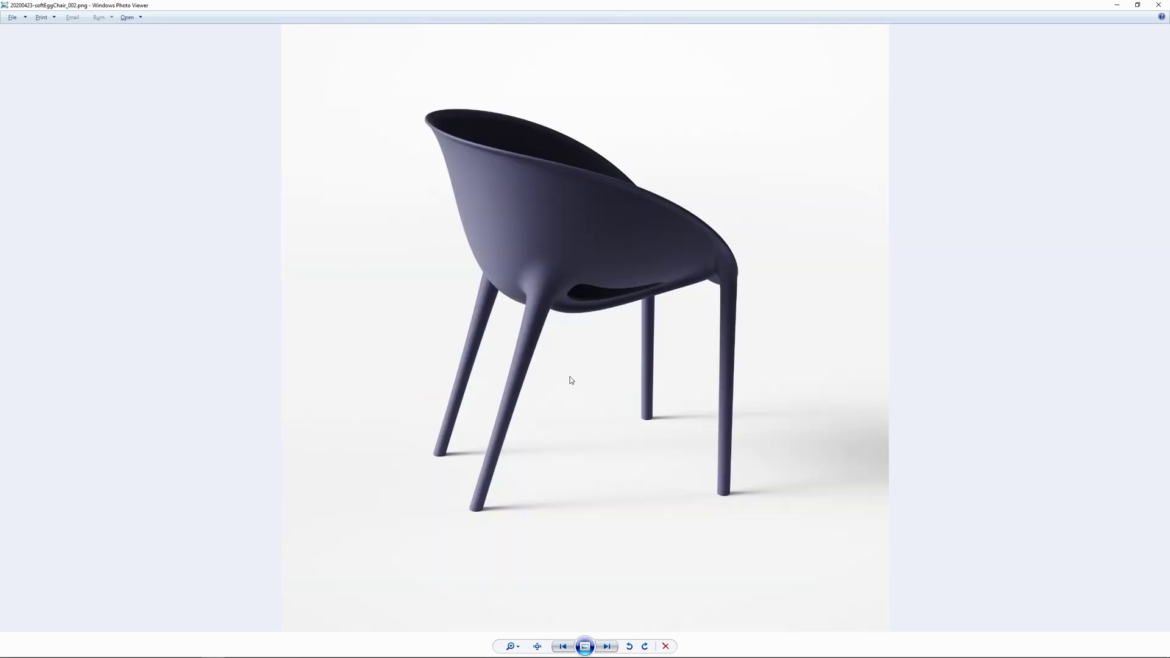
Return to 20200423-softEggChair_001.png, examine the front leg joint and seat openings up close, and go on to the dark chair rendering.
key(Left)
scroll(536, 321, up, 4)
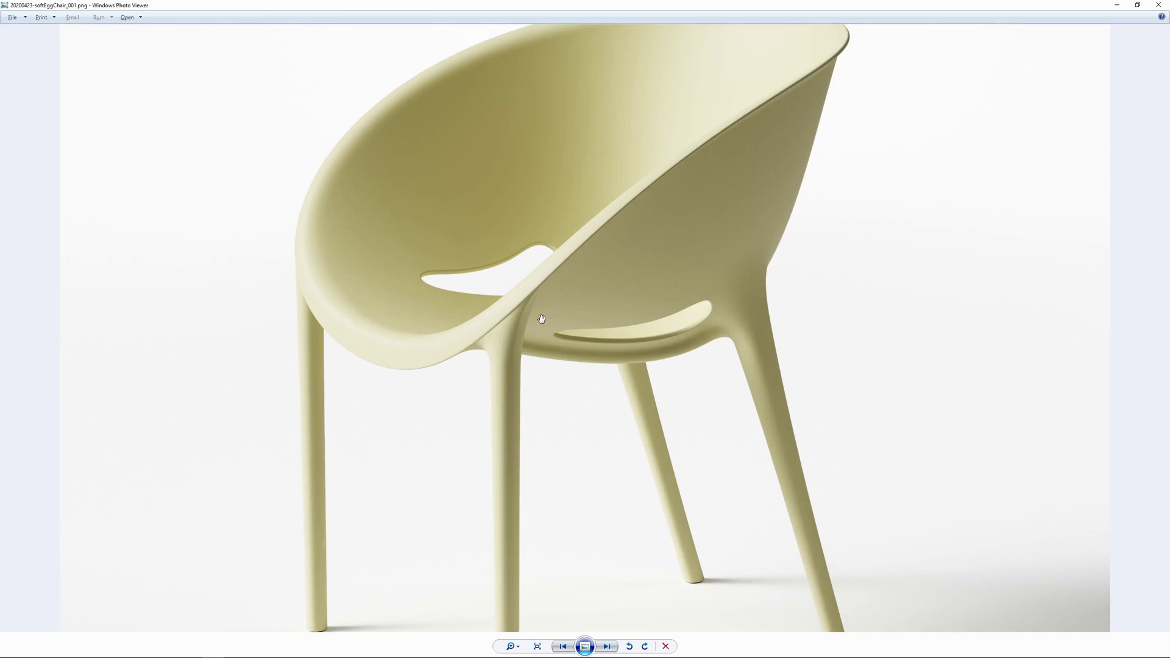
scroll(529, 274, up, 1)
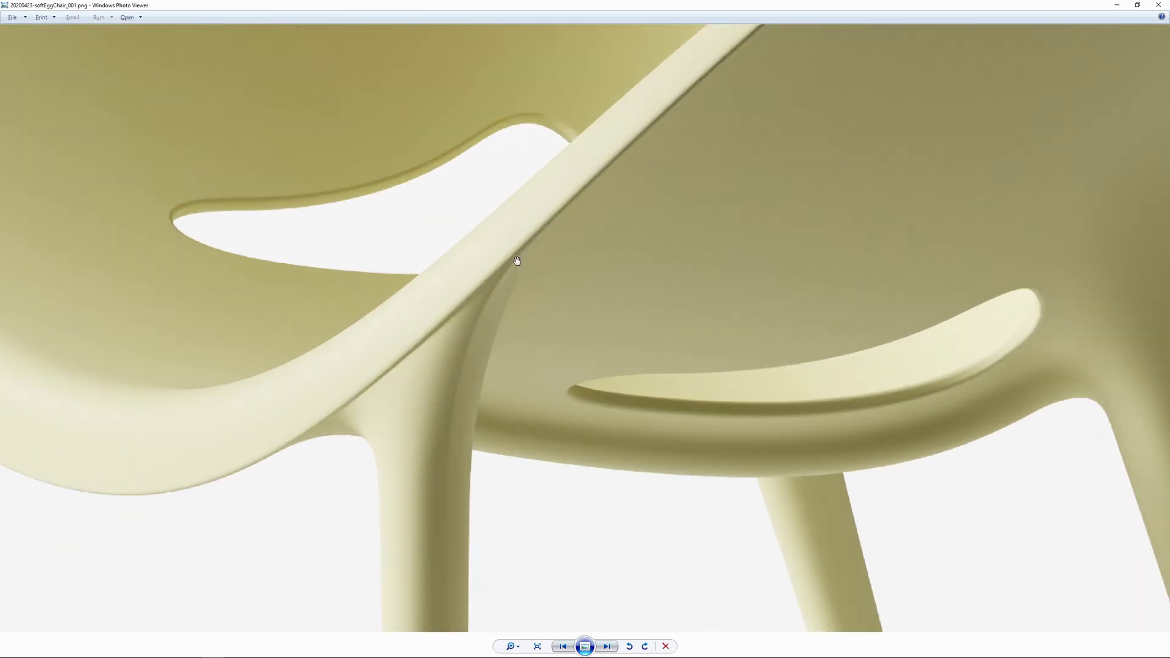
scroll(450, 512, down, 5)
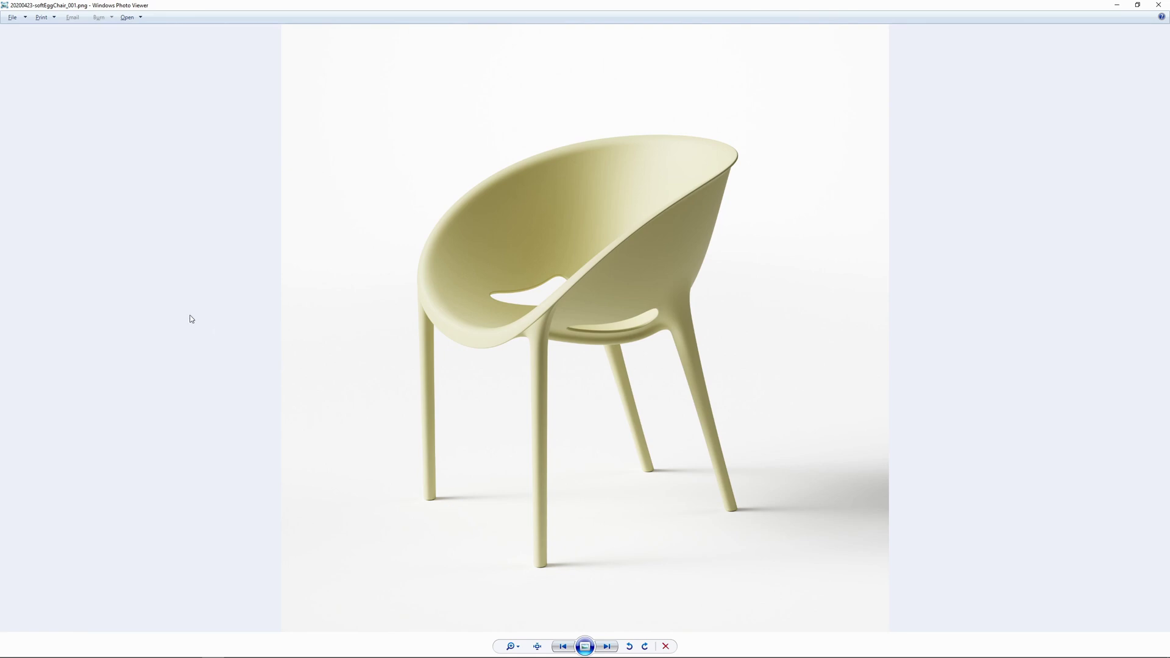
key(Right)
key(Right)
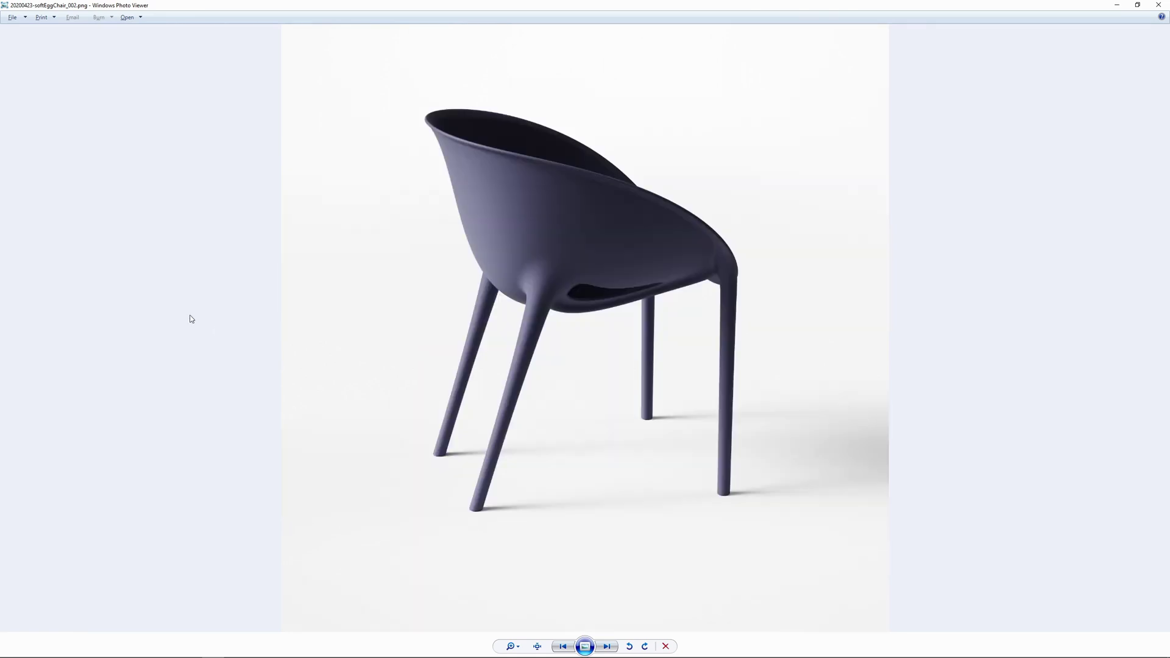